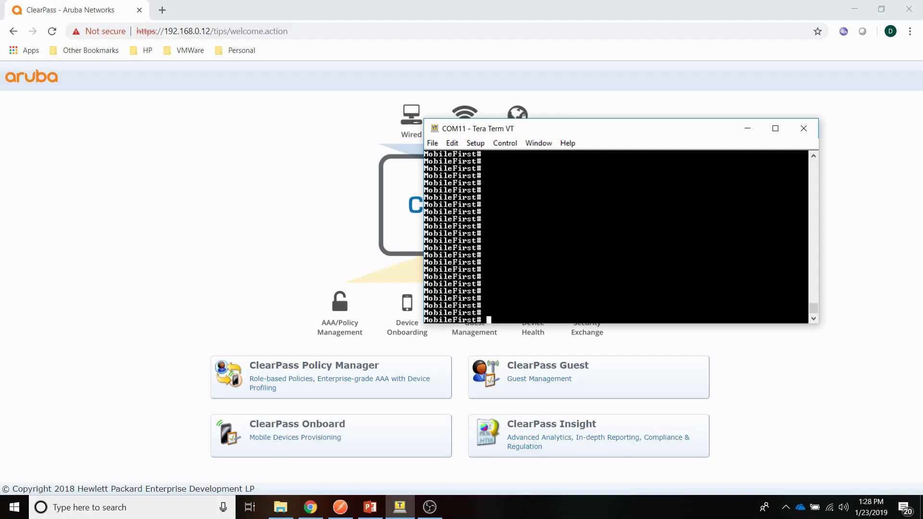
Step: Display the switch's running configuration with 'show run'
text(show run)
key(Return)
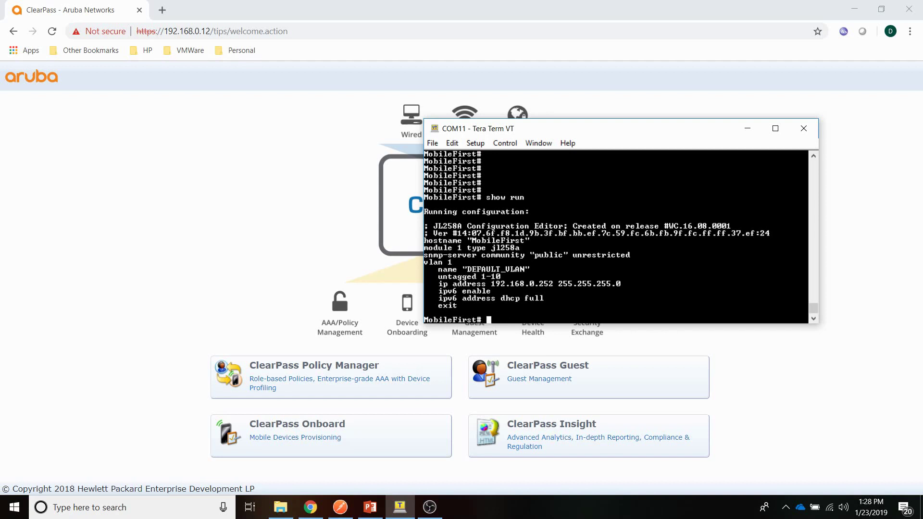
drag(550, 128, 548, 113)
drag(567, 204, 579, 199)
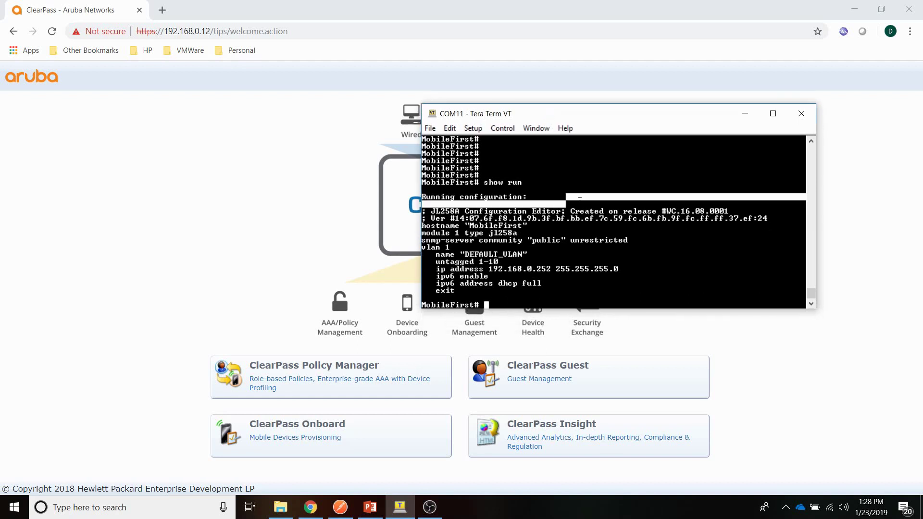
Step: In config mode, add RADIUS server host 192.168.0.12 with the shared secret key
text(conf)
key(Return)
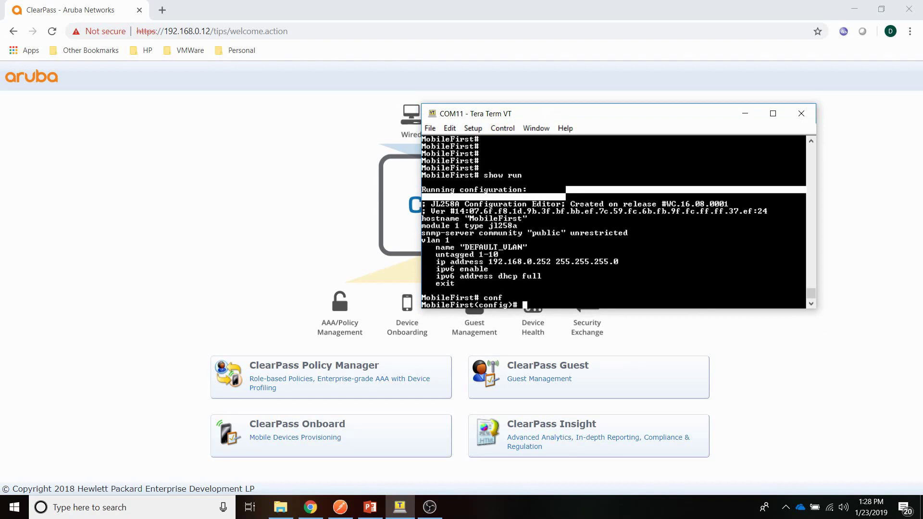
text(radius-server host 192.168.0.12)
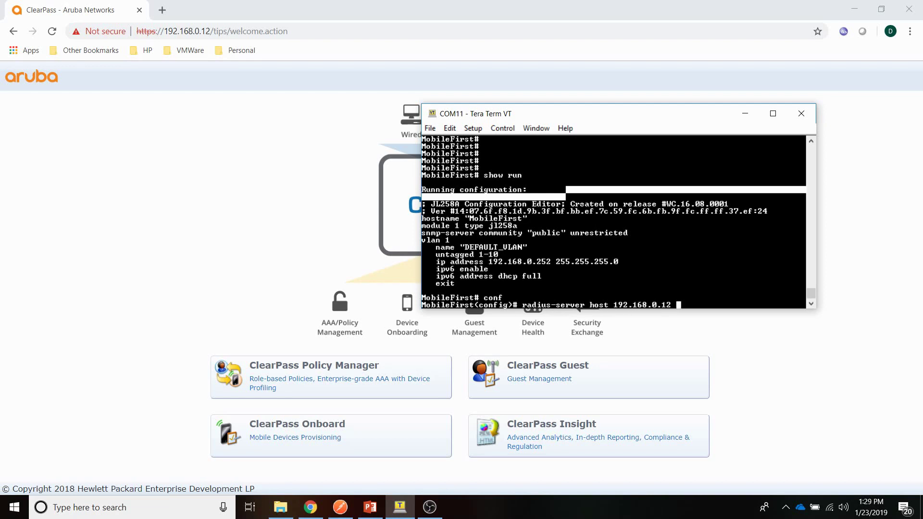
text( key ArubaRocks)
key(Return)
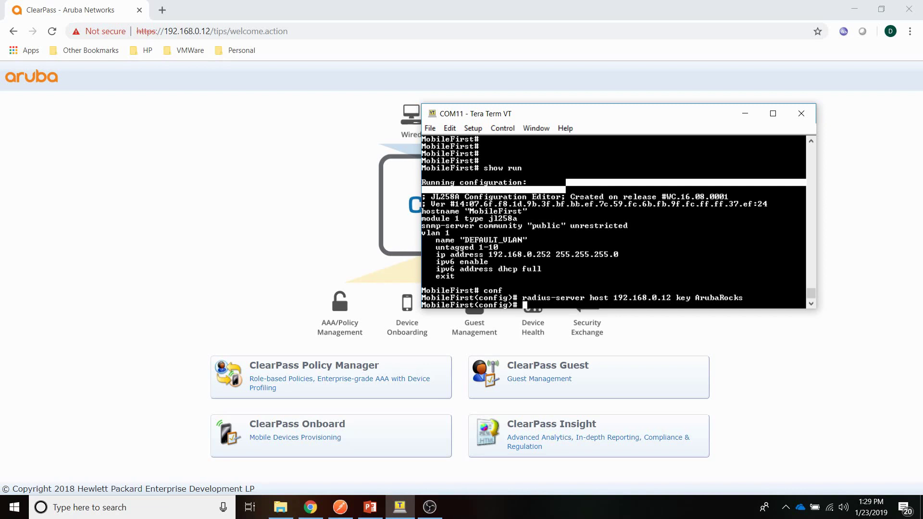
text(aaa authn)
Step: Set REST login authentication to RADIUS with local fallback
key(Tab)
text(rest )
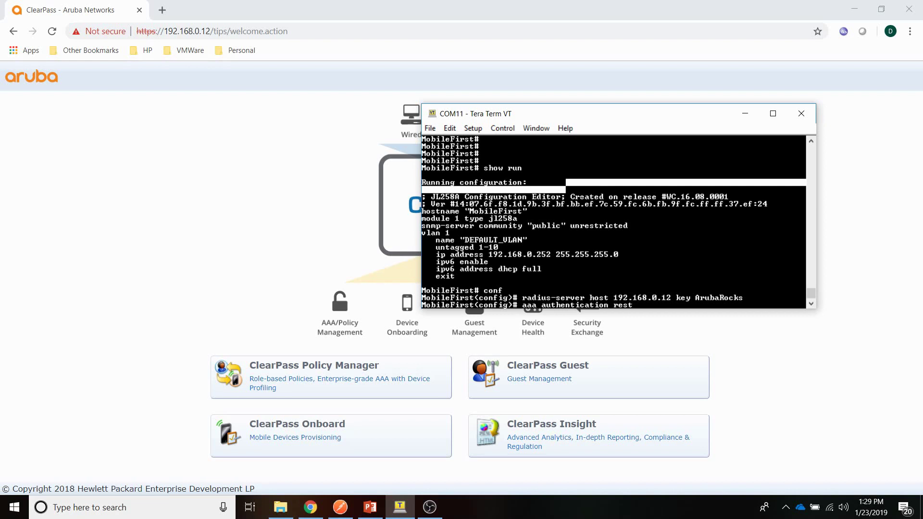
text(login radius local)
key(Return)
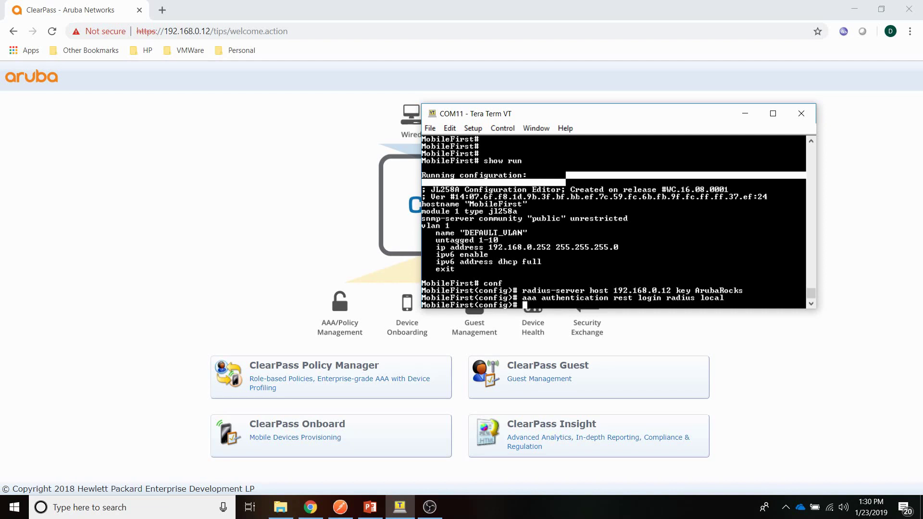
Step: Set REST enable authentication to RADIUS
text(aaa)
text(authentication )
text(rs)
text(st enabl r)
key(BackSpace)
key(BackSpace)
text(e radius)
key(Return)
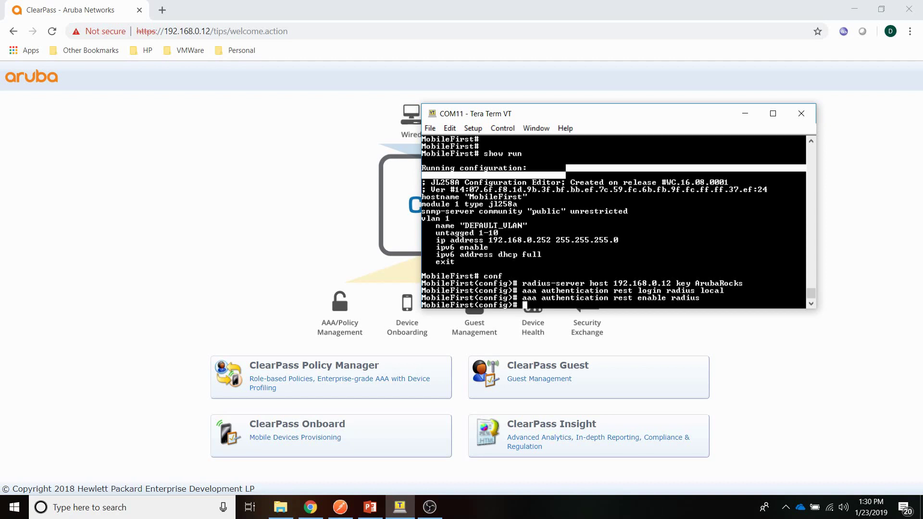
Step: Enter 'aaa accounting exec start-stop radius', 'aaa accounting system stop-only radius', and 'rest-interface'
text(aaa accounting exec start-stop radius)
key(Return)
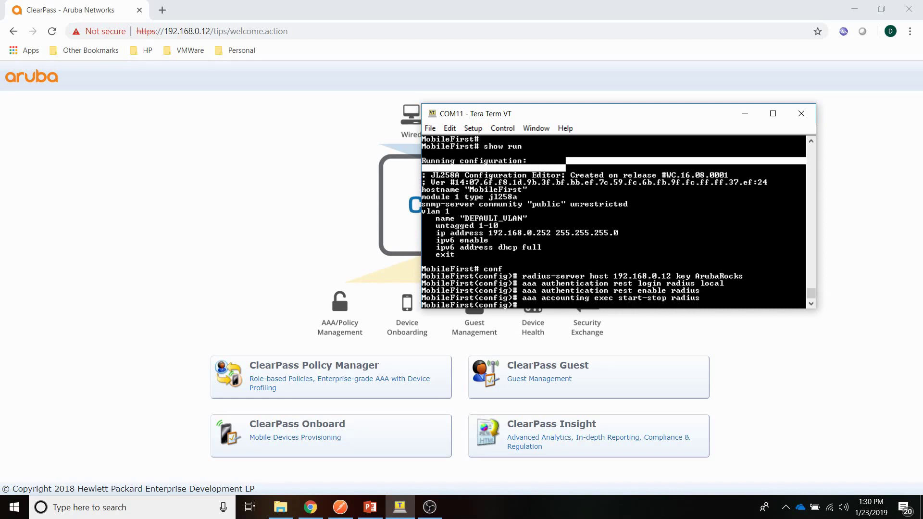
text(aaa accounting system )
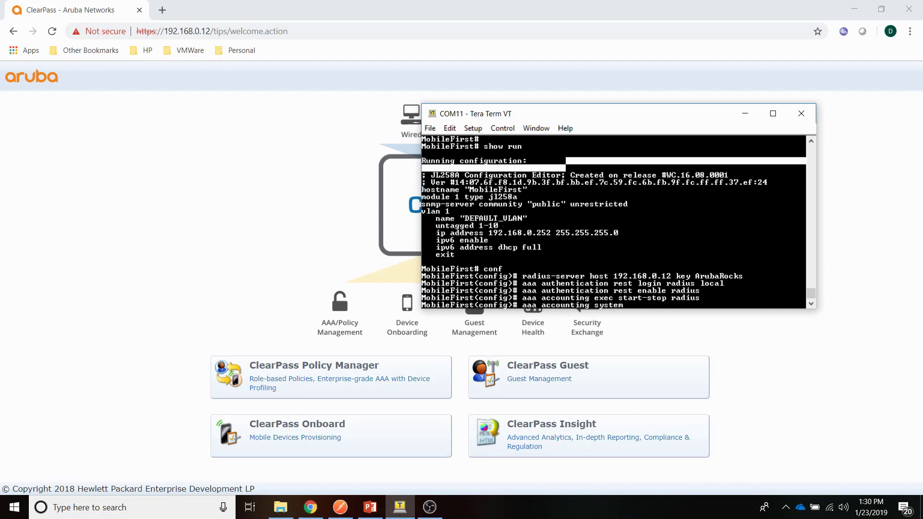
text(stop-only radius)
key(Return)
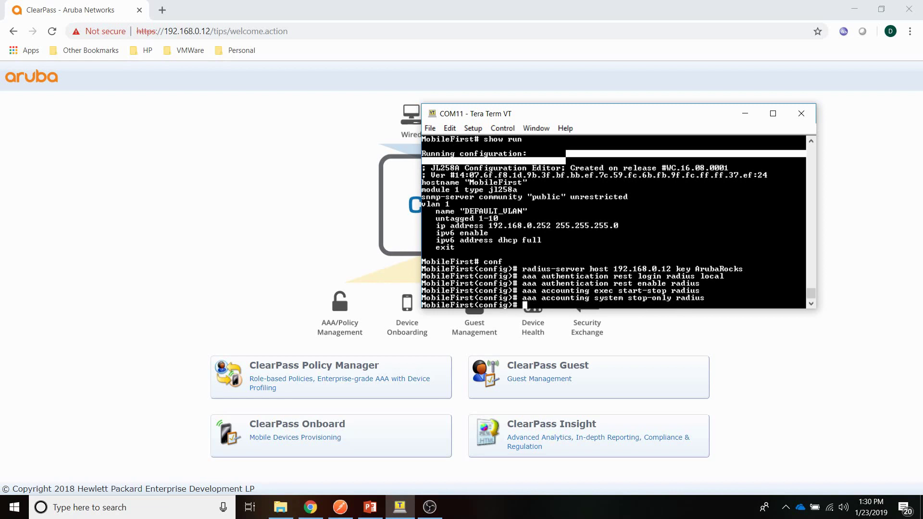
text(rest-interface)
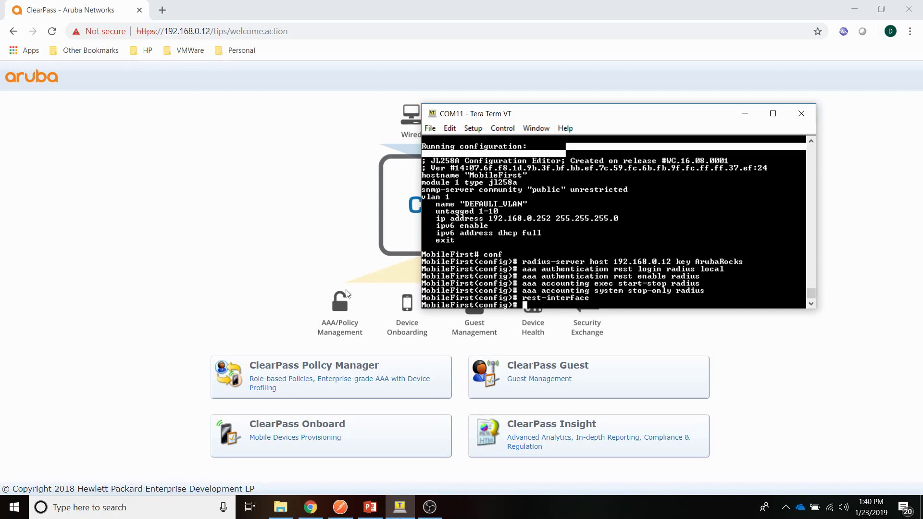
Step: Under Network Devices, check that MobileFirst's IP is 192.168.0.252, then cancel
click(230, 311)
click(262, 356)
click(41, 454)
click(63, 357)
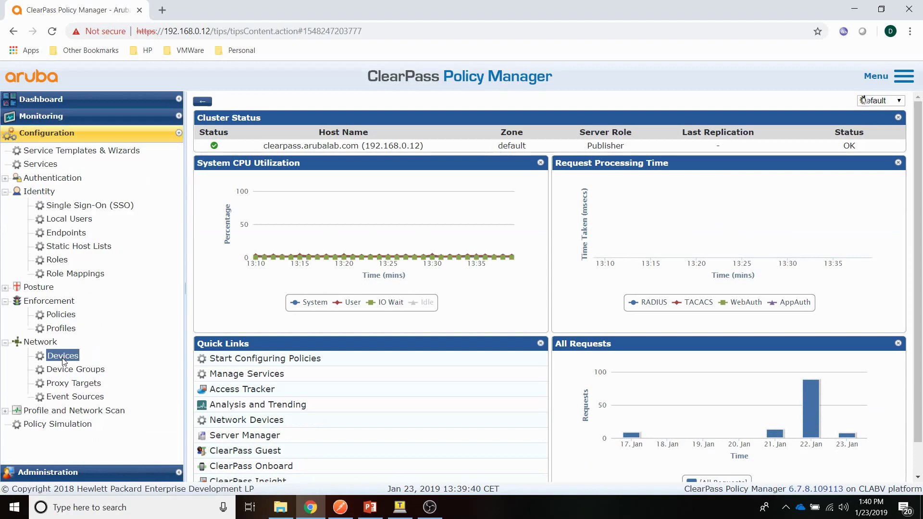
click(274, 256)
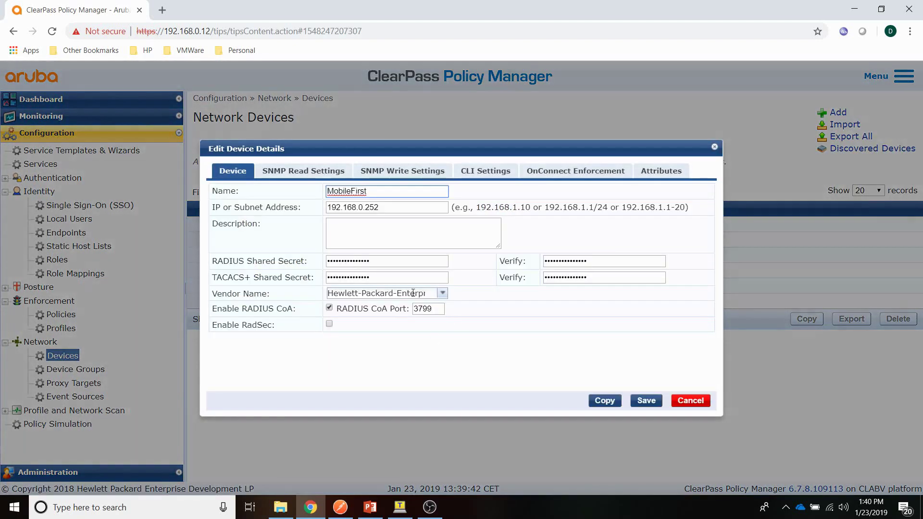
drag(396, 213, 280, 220)
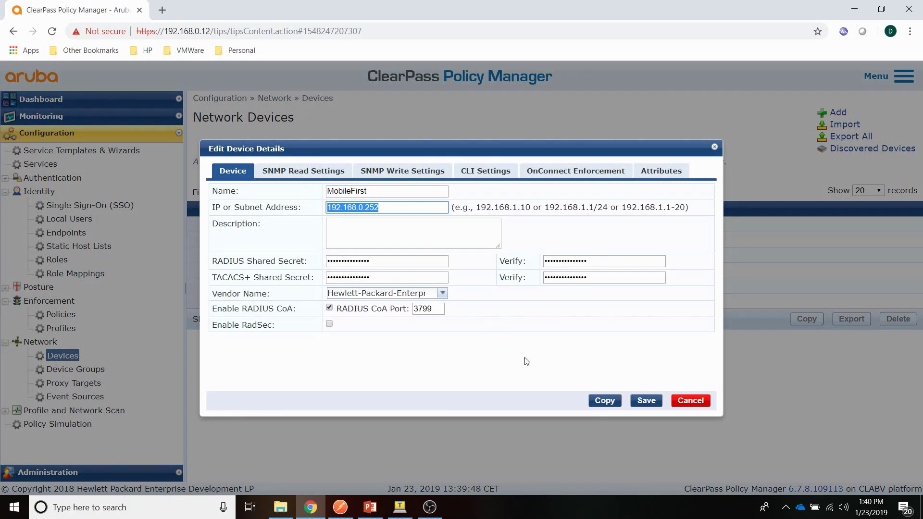
click(697, 408)
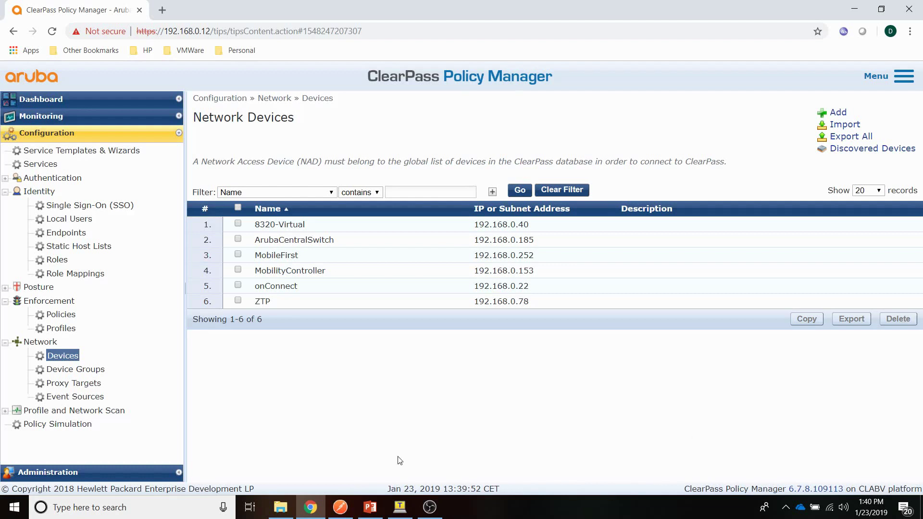
Step: Start a RADIUS Based Enforcement profile named REST-ArubaOS
click(60, 329)
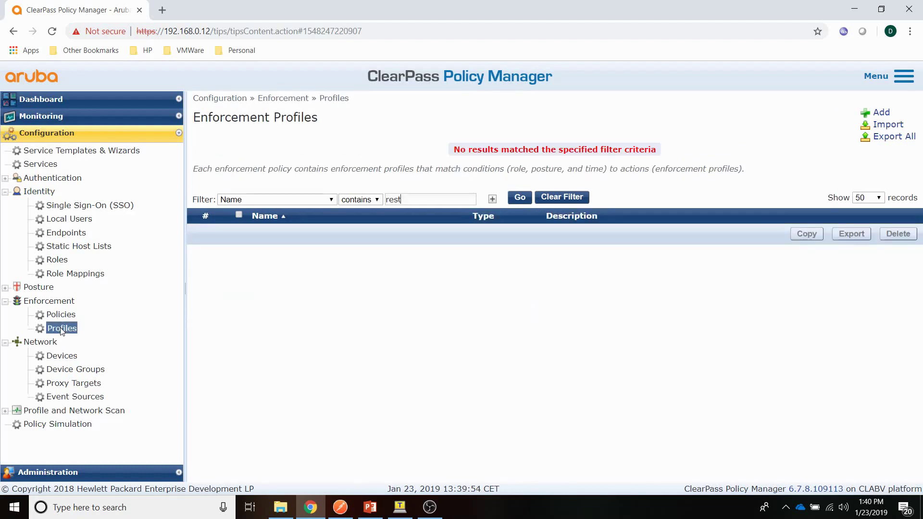
click(880, 112)
click(417, 162)
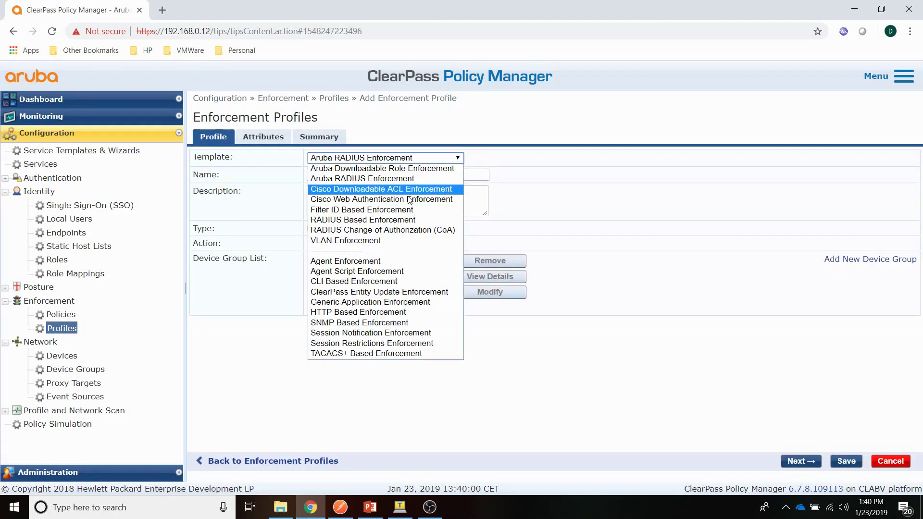
click(363, 220)
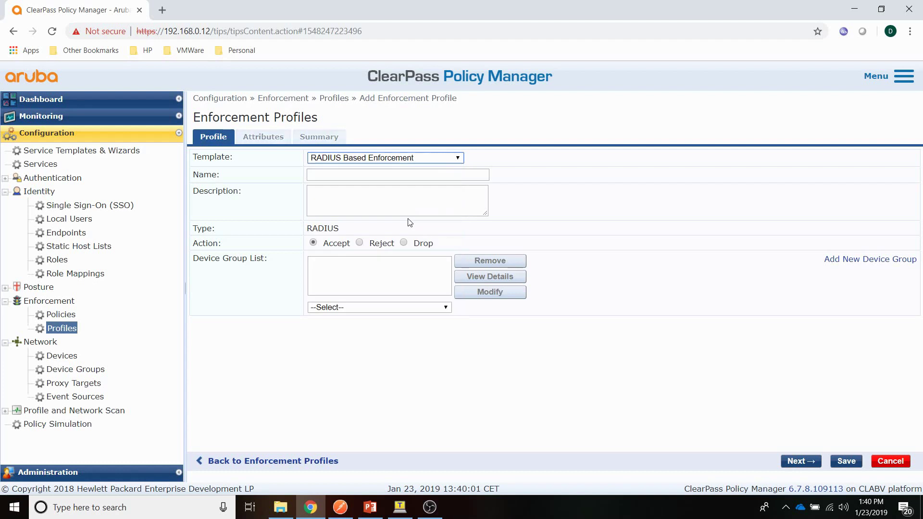
click(351, 175)
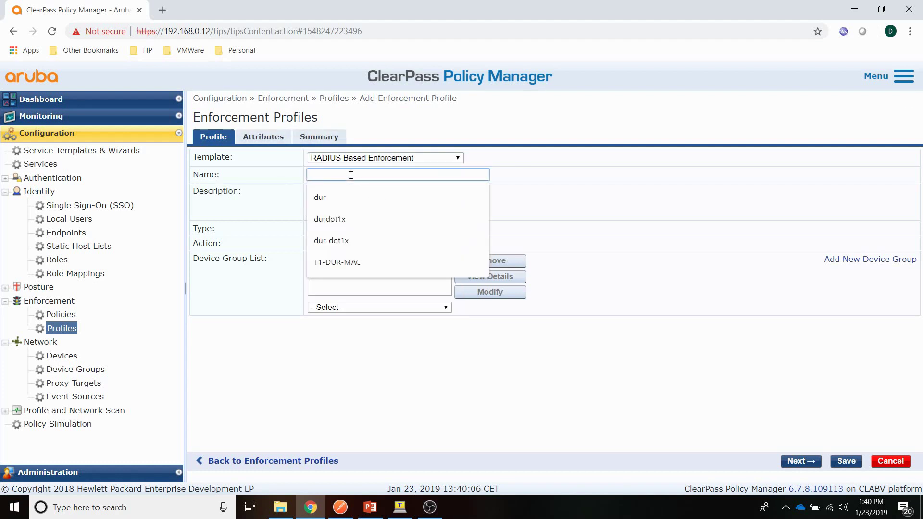
text(REST-)
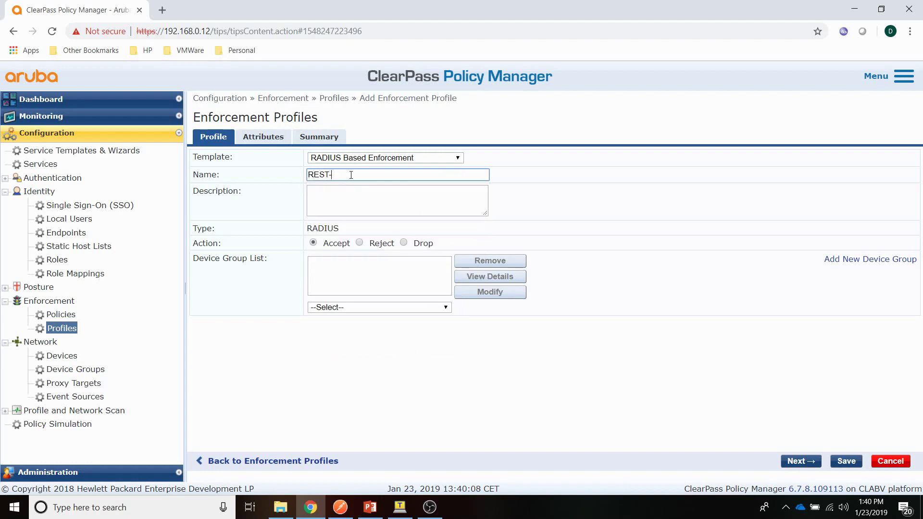
text(ArubaOS)
Step: Add attribute Radius:IETF Service-Type = Administrative-User (6) and save the profile
click(263, 138)
click(236, 172)
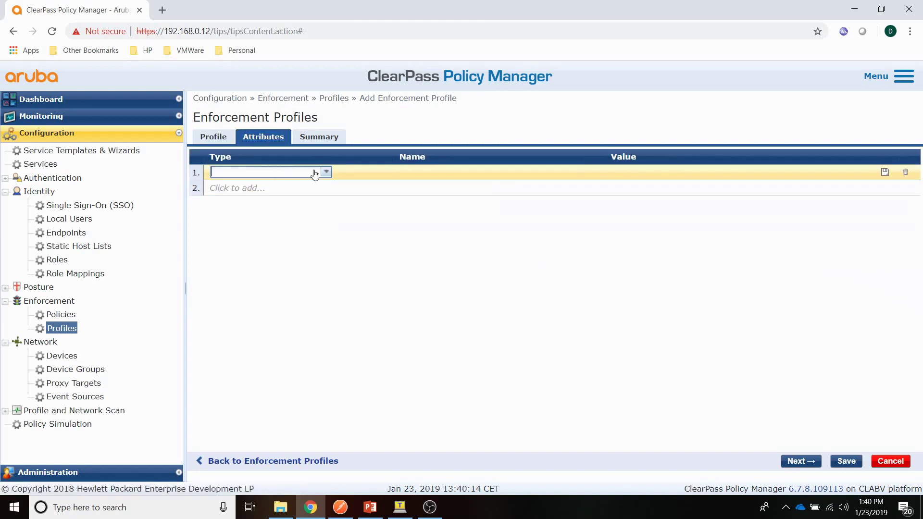
click(260, 171)
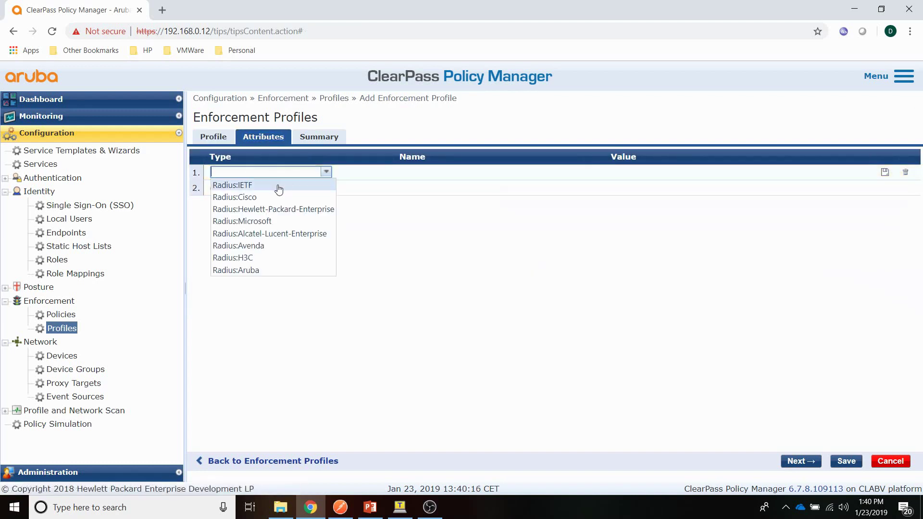
click(279, 185)
click(481, 173)
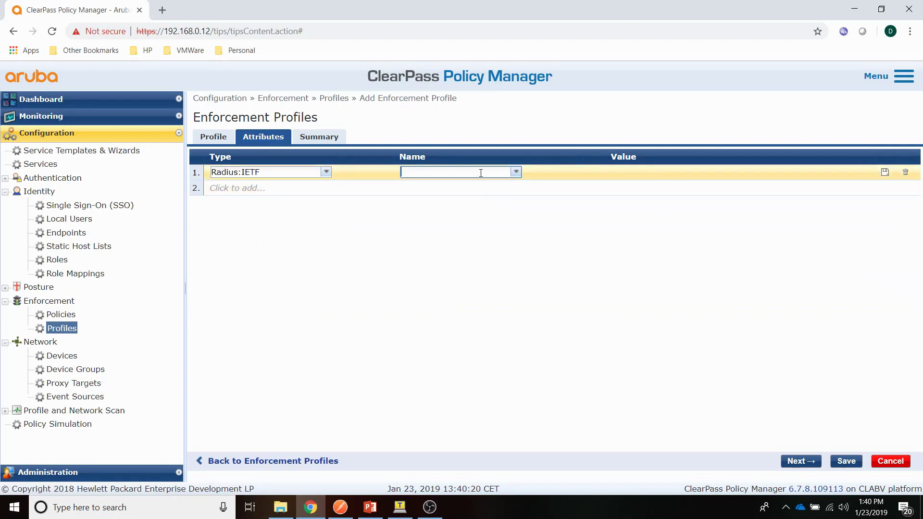
text(se)
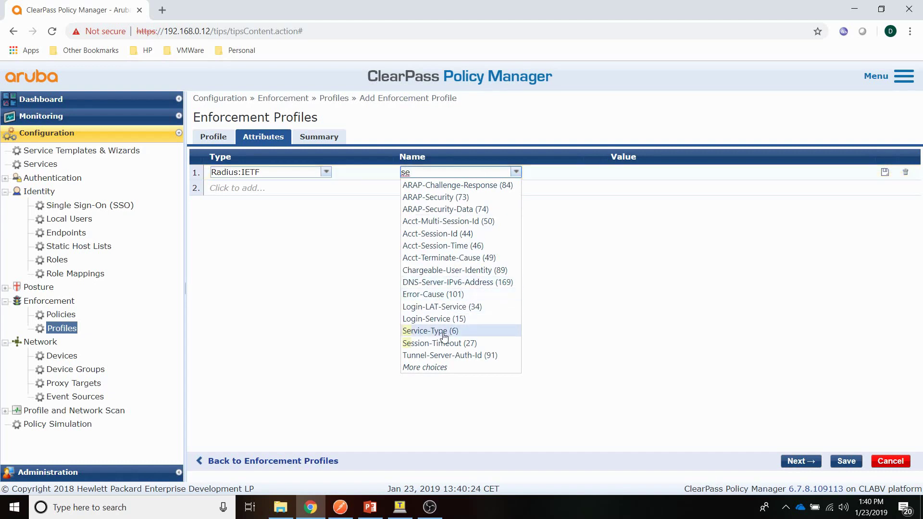
click(442, 332)
click(727, 172)
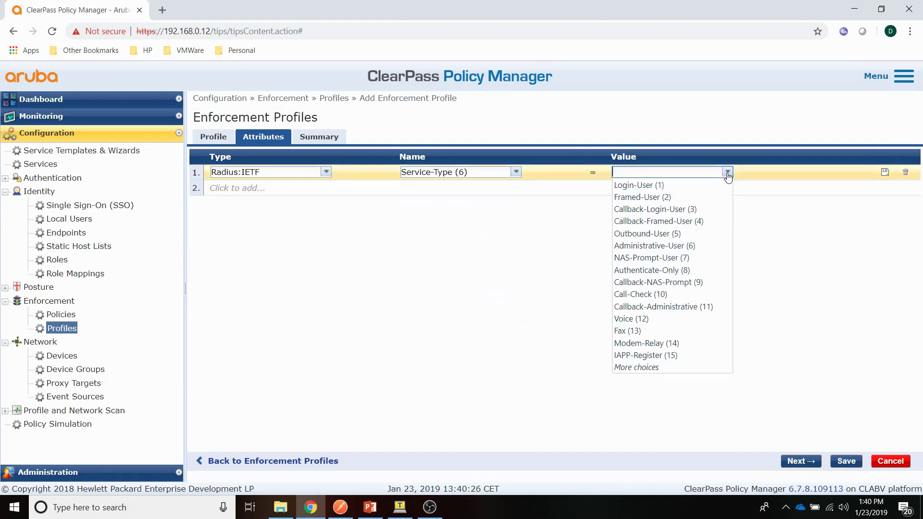
click(694, 246)
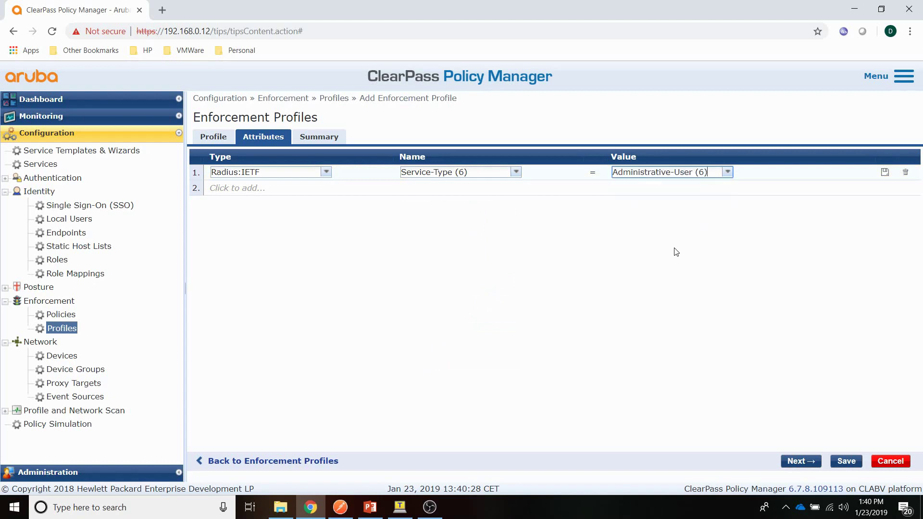
click(885, 172)
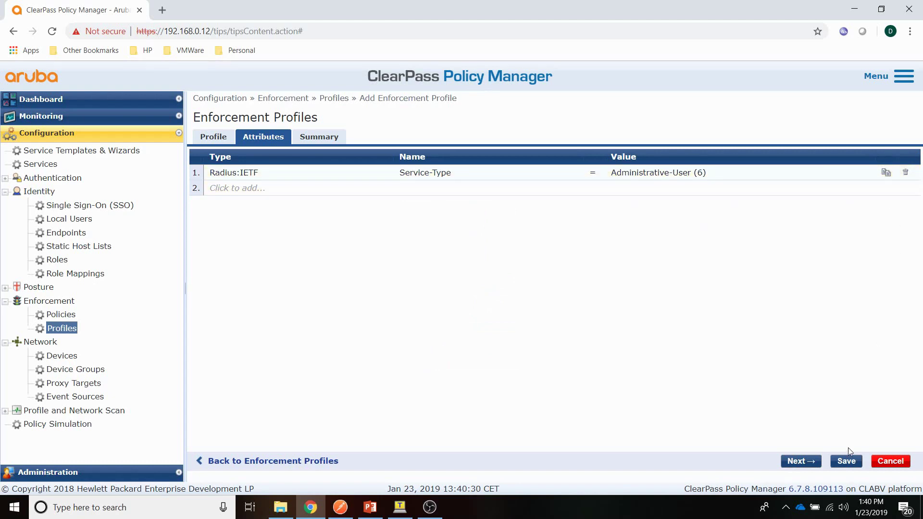
click(847, 461)
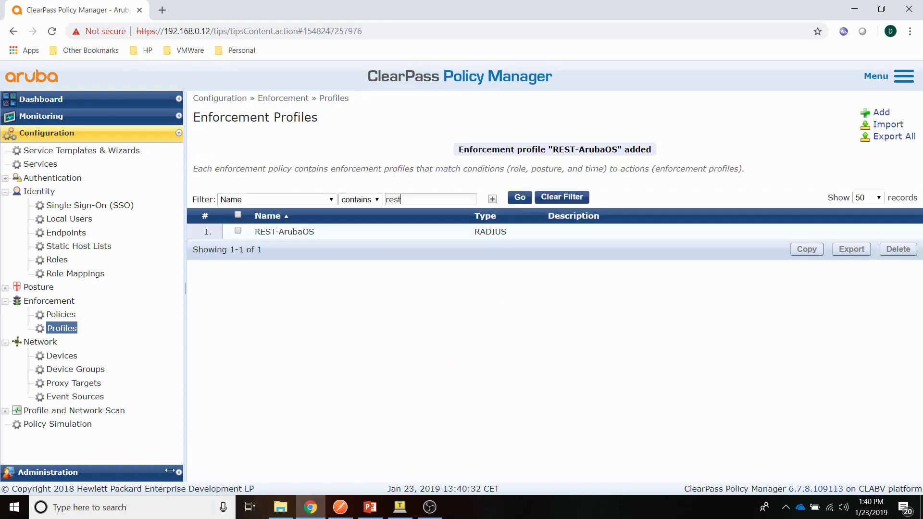
Step: Start enforcement policy REST-ArubaOS with Deny Access Profile as default
click(61, 314)
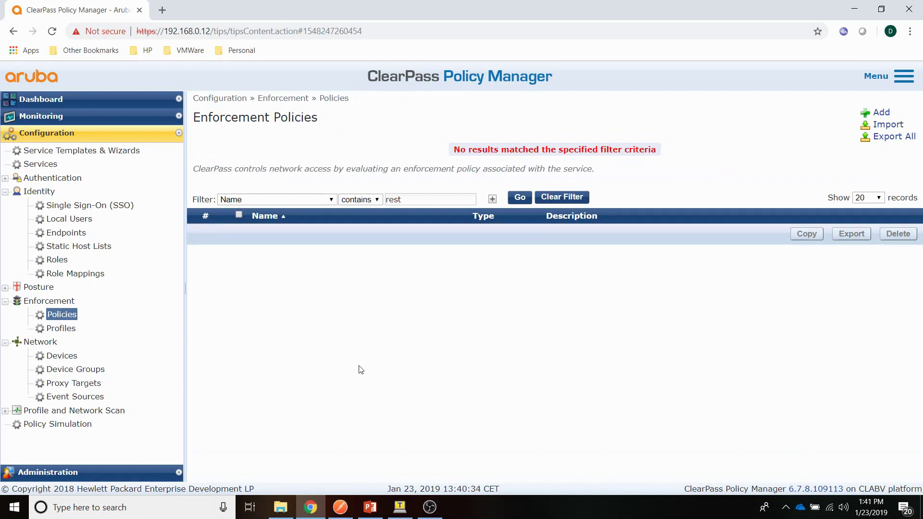
click(881, 113)
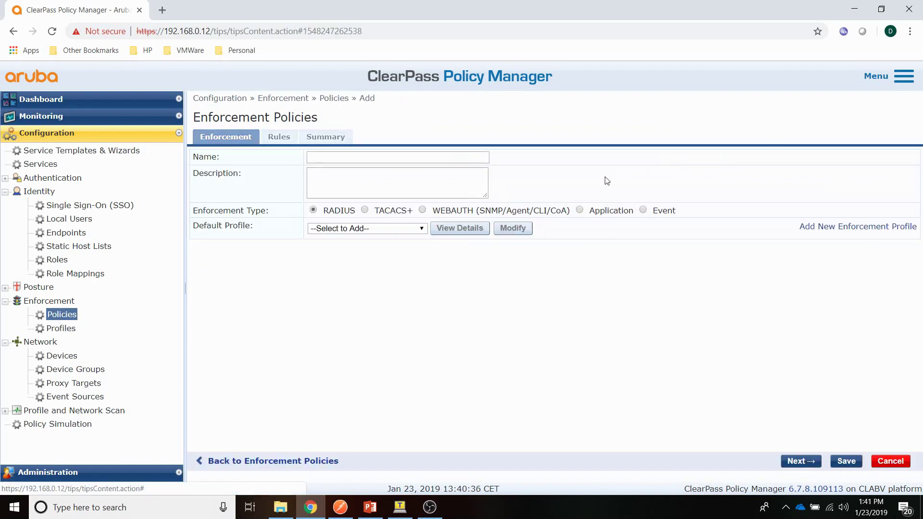
click(372, 156)
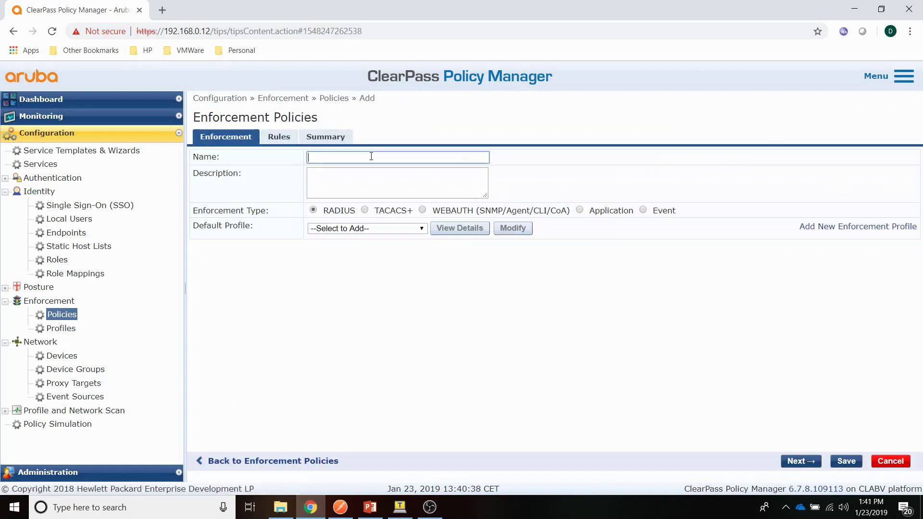
text(REST-ArubaOS)
click(339, 229)
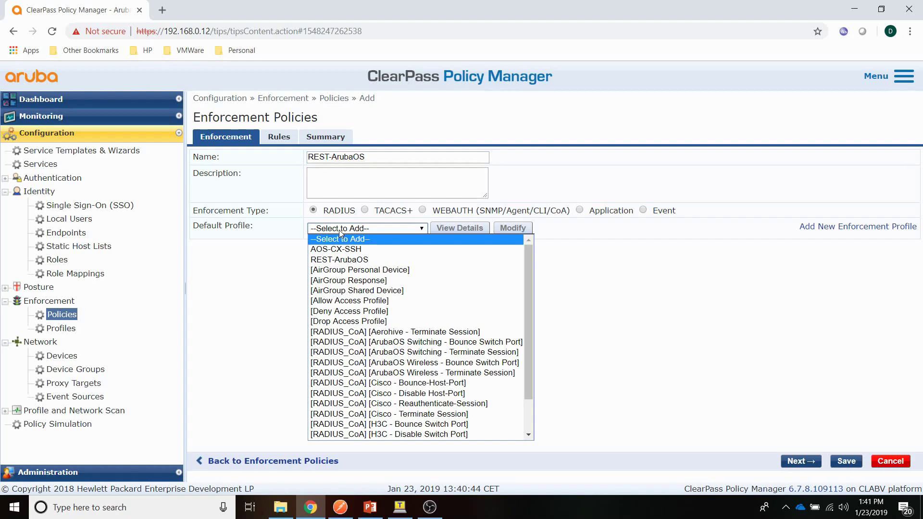
click(345, 316)
Step: Add a rule condition Tips:Role EQUALS [User Authenticated]
click(277, 138)
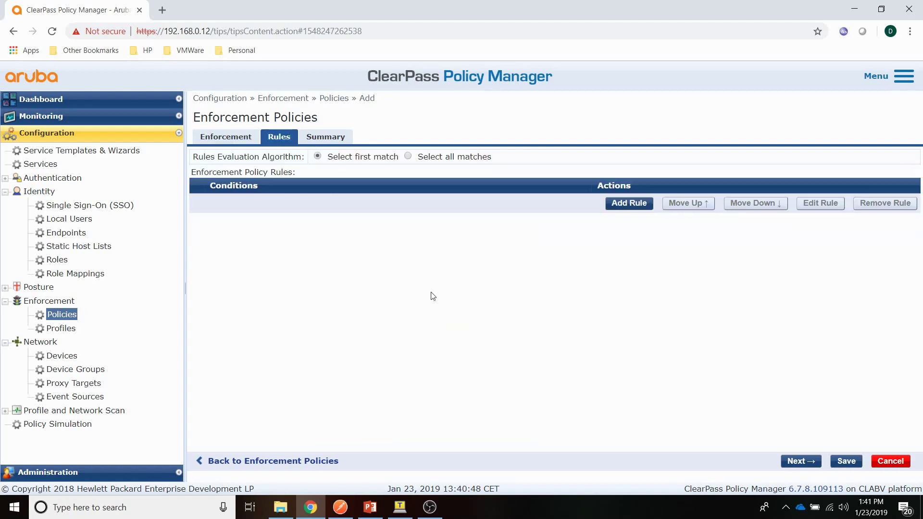
click(629, 204)
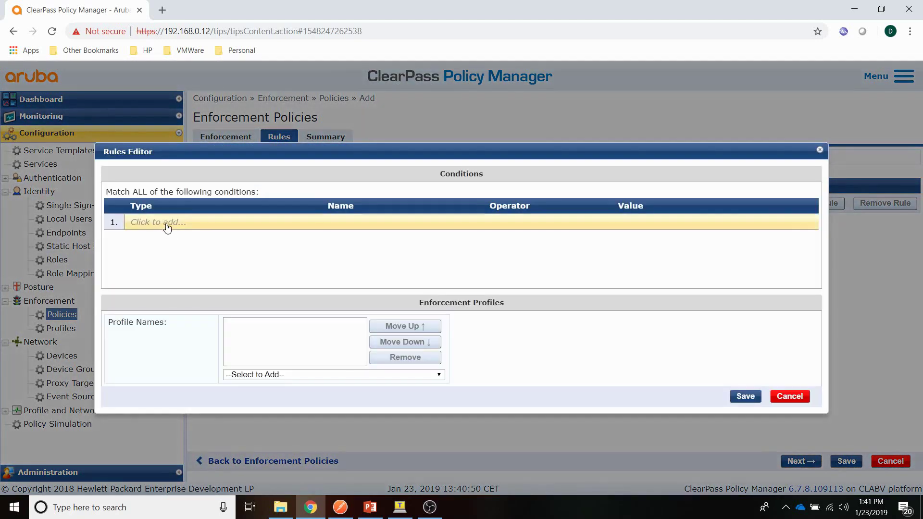
click(167, 228)
click(247, 222)
click(212, 235)
click(443, 222)
click(406, 247)
click(577, 223)
click(548, 233)
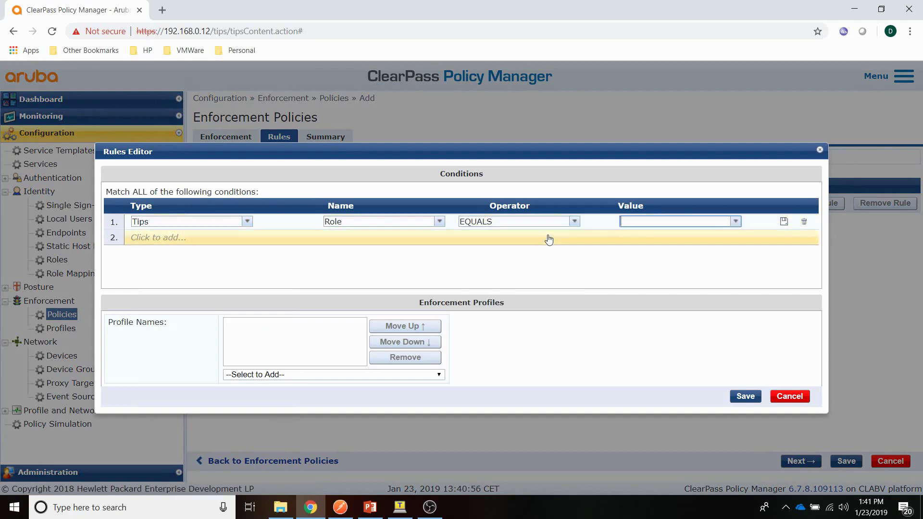
click(735, 222)
scroll(657, 415, down, 3)
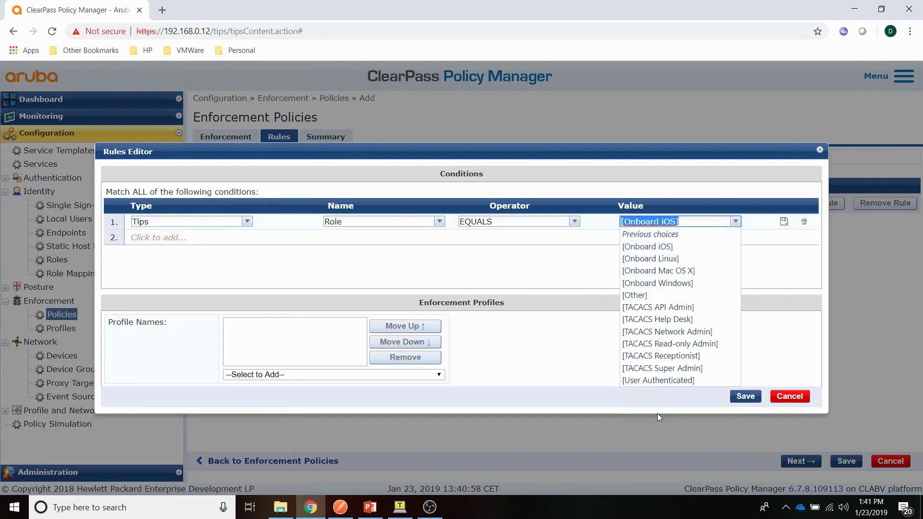
click(653, 381)
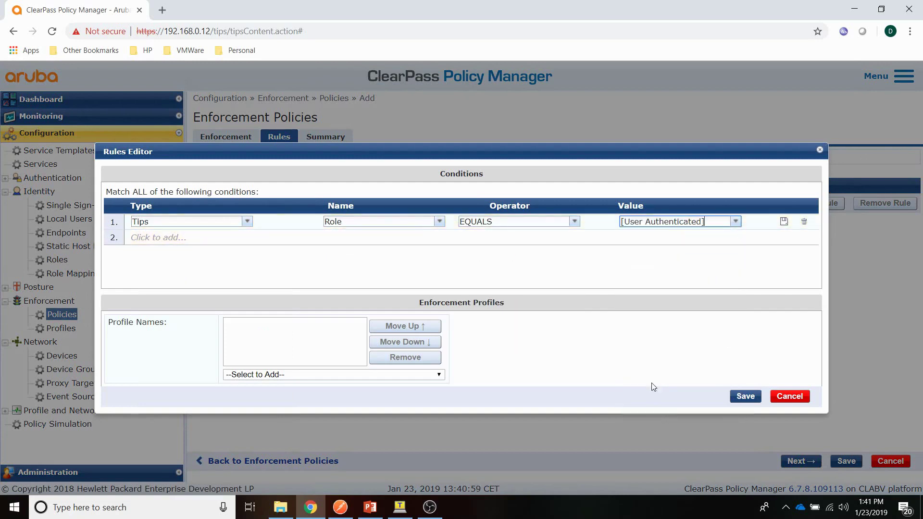
click(785, 223)
Step: Apply the [RADIUS] REST-ArubaOS profile in the rule and save the policy
click(319, 375)
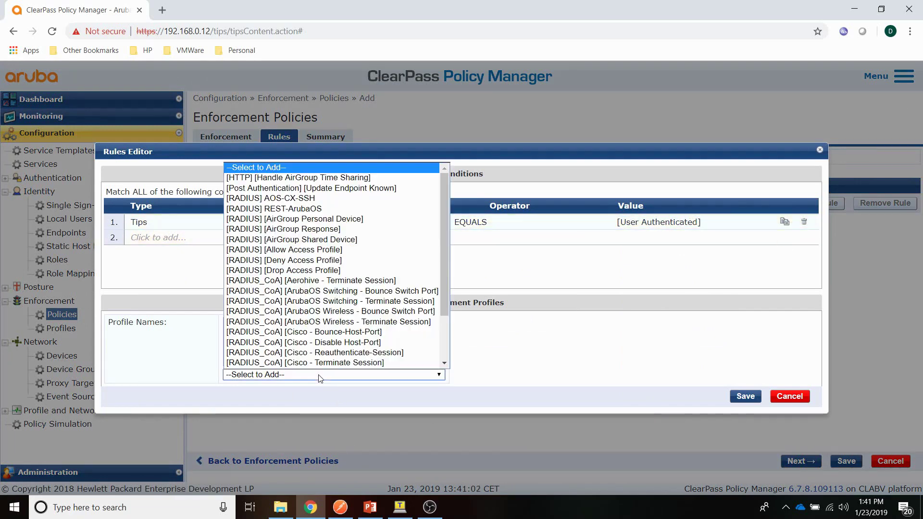
click(291, 209)
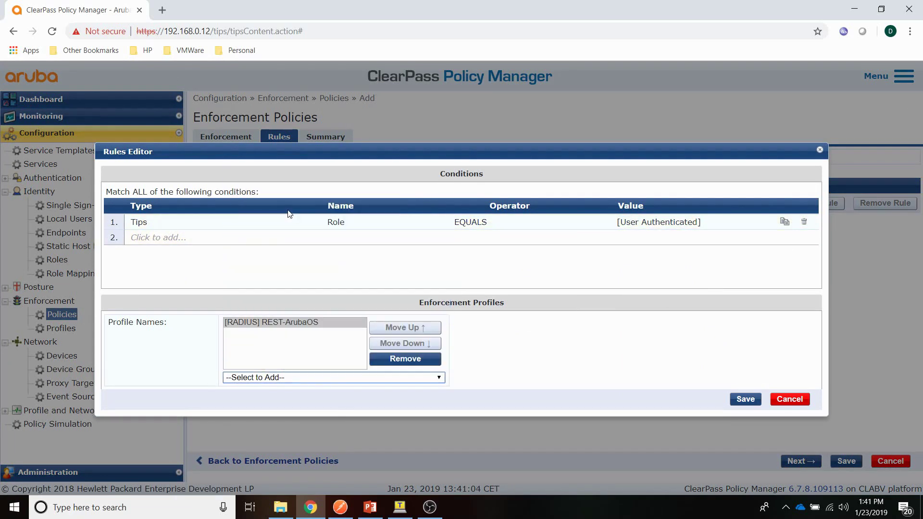
click(740, 400)
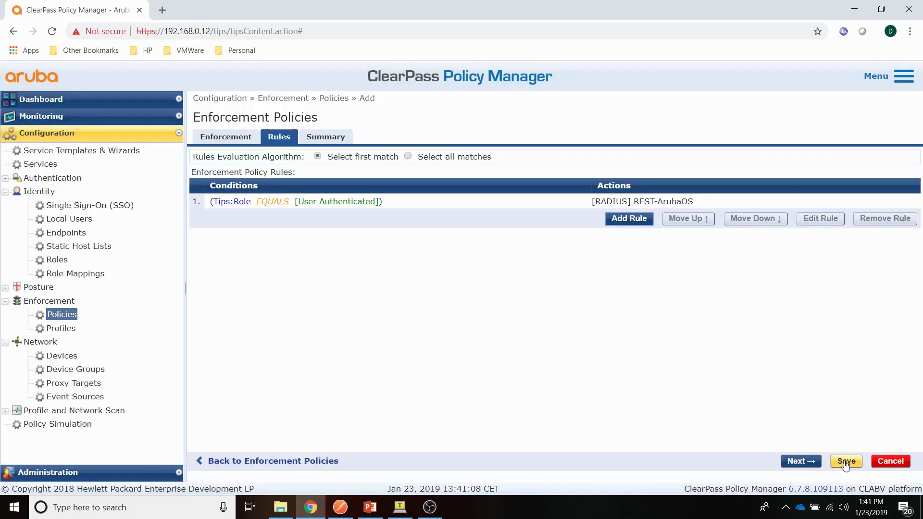
click(846, 462)
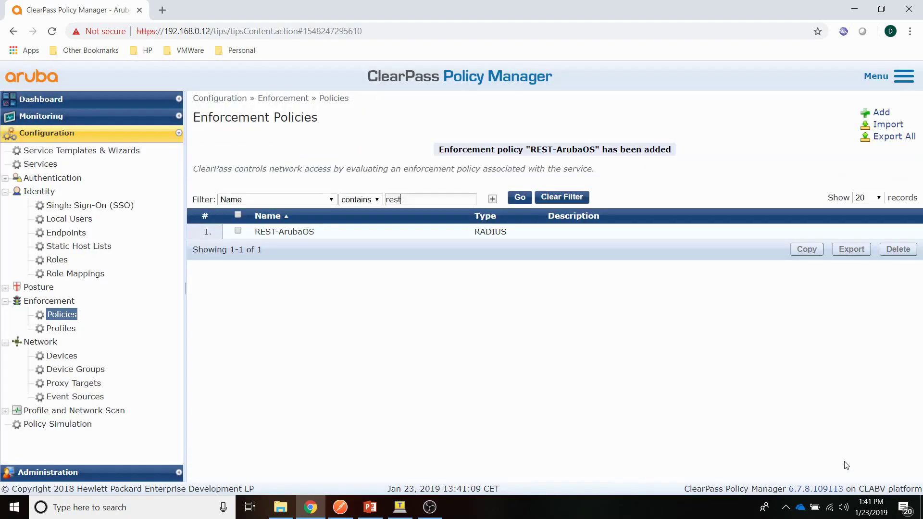
Step: Start a RADIUS Enforcement (Generic) service named REST-ArubaOS
click(34, 165)
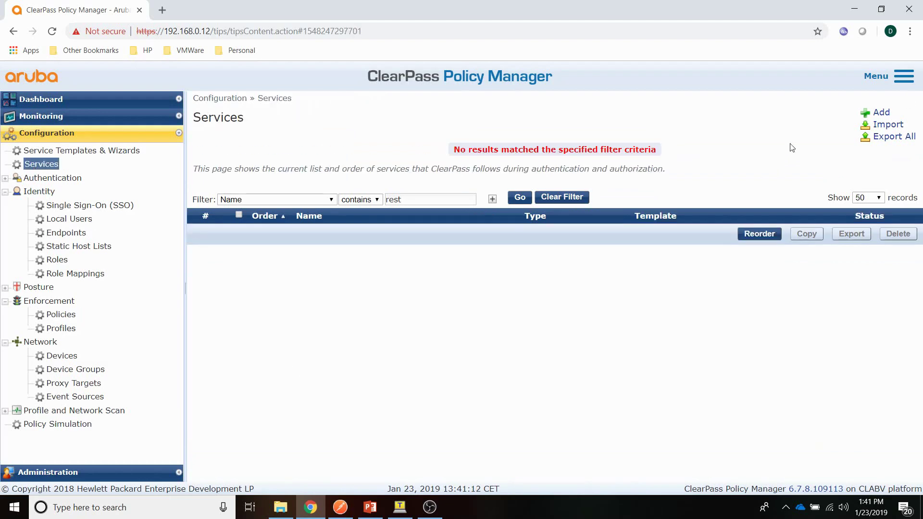
click(881, 113)
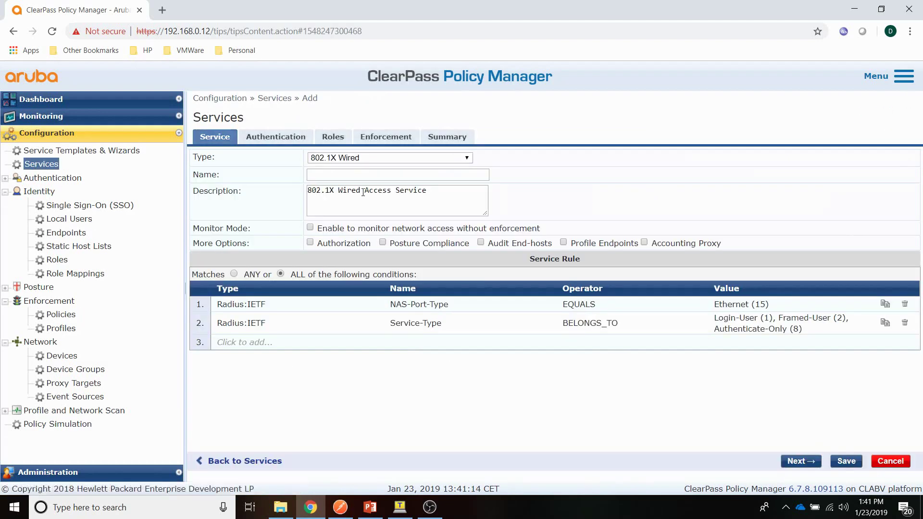
click(353, 158)
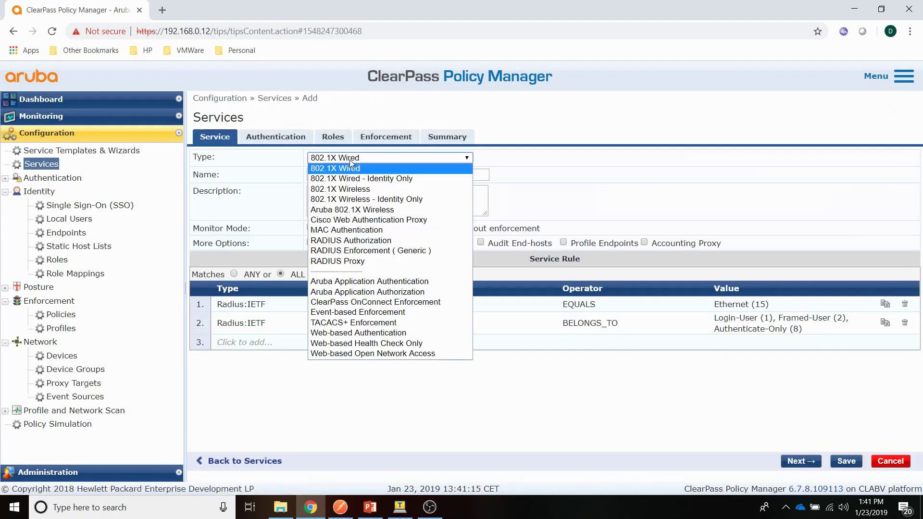
click(363, 251)
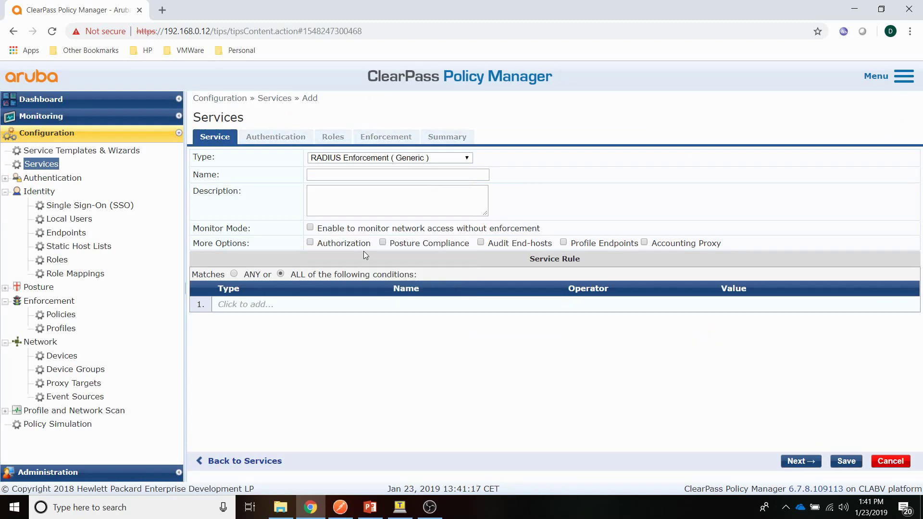
click(336, 176)
text(REST-ArubaOS)
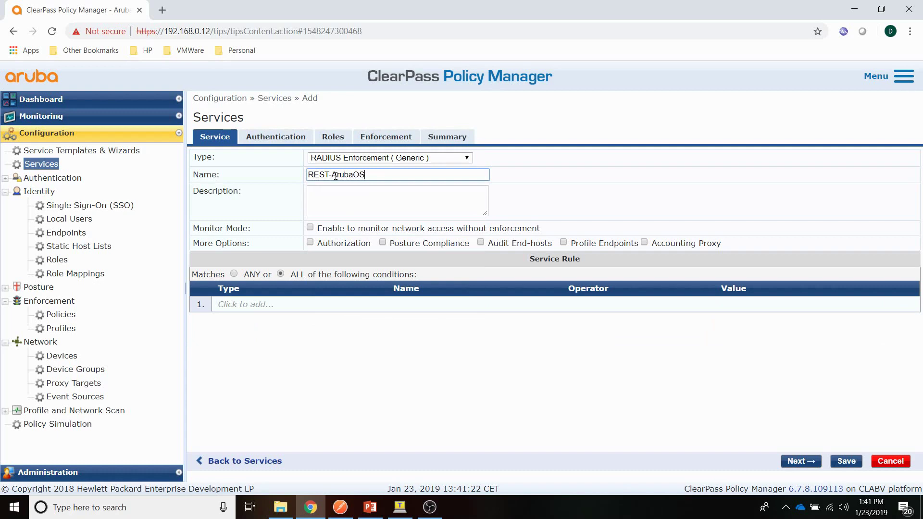
Step: Add service rule Radius:IETF NAS-Port-Type EQUALS Virtual (5)
click(239, 304)
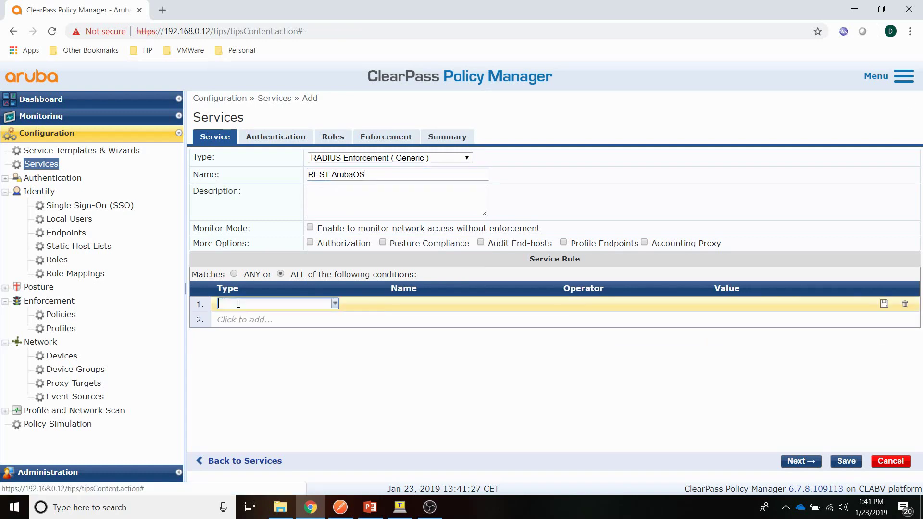
click(337, 305)
click(276, 388)
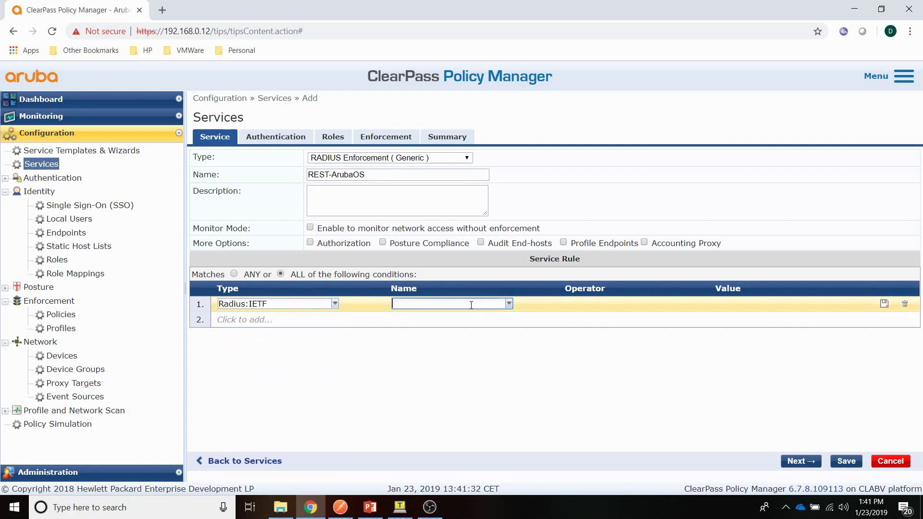
text(nas)
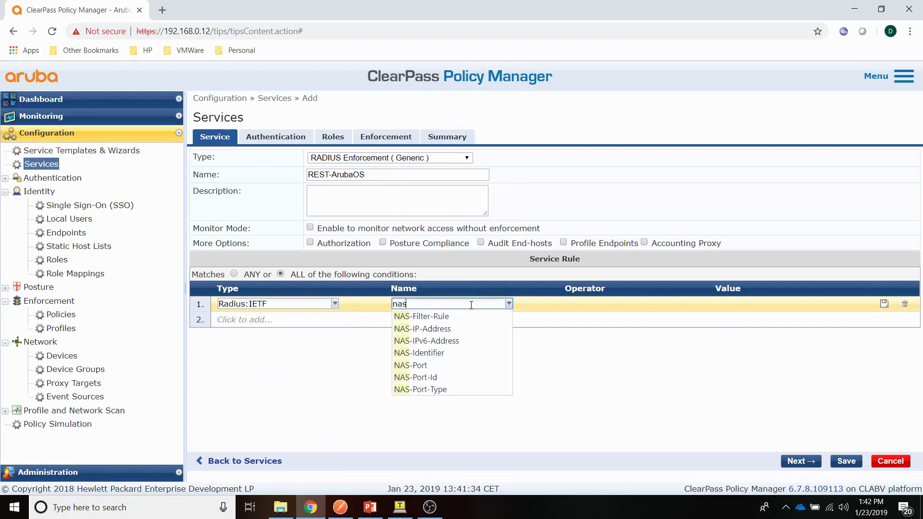
click(440, 388)
click(682, 303)
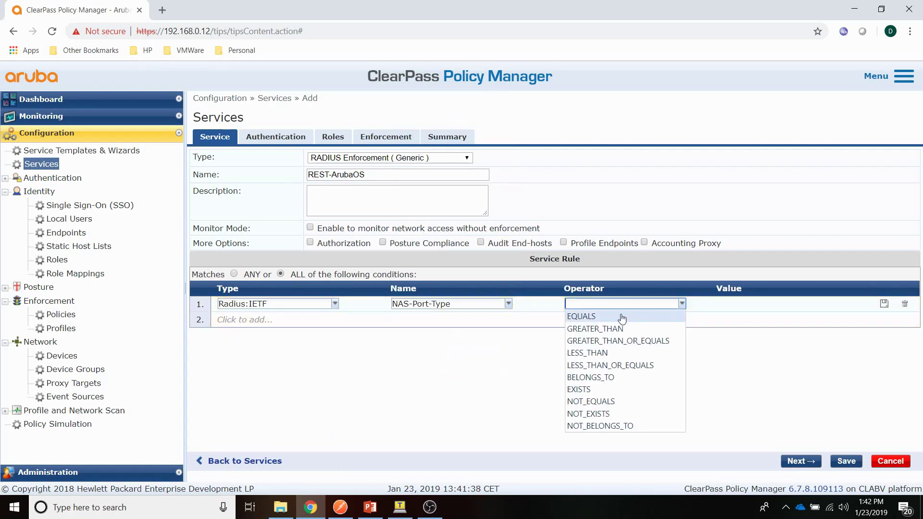
click(612, 316)
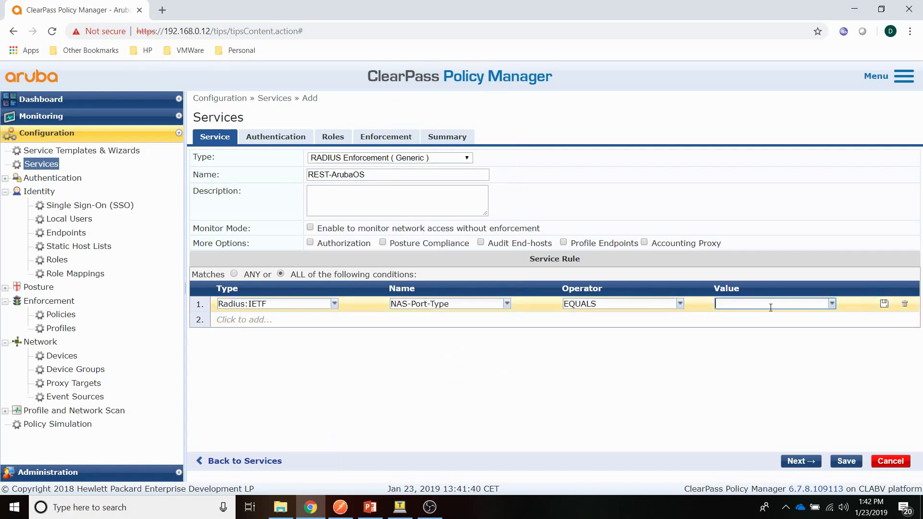
click(831, 304)
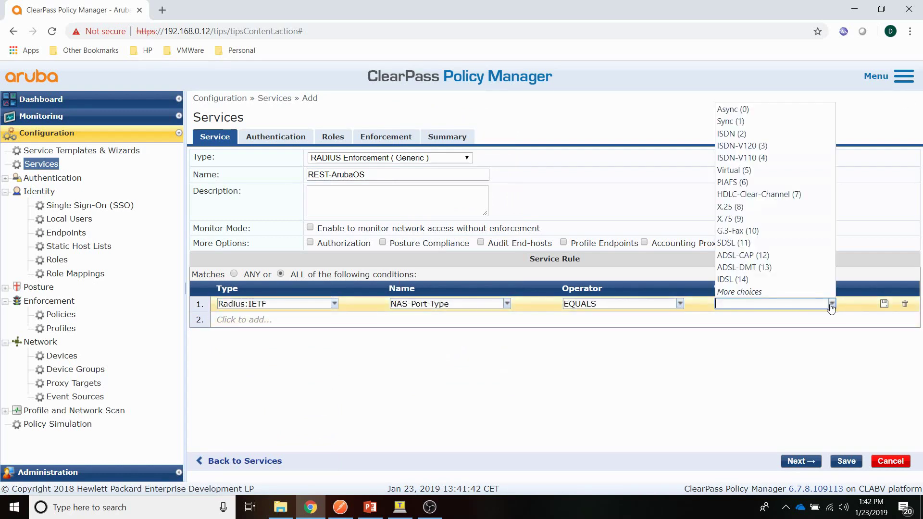
click(736, 171)
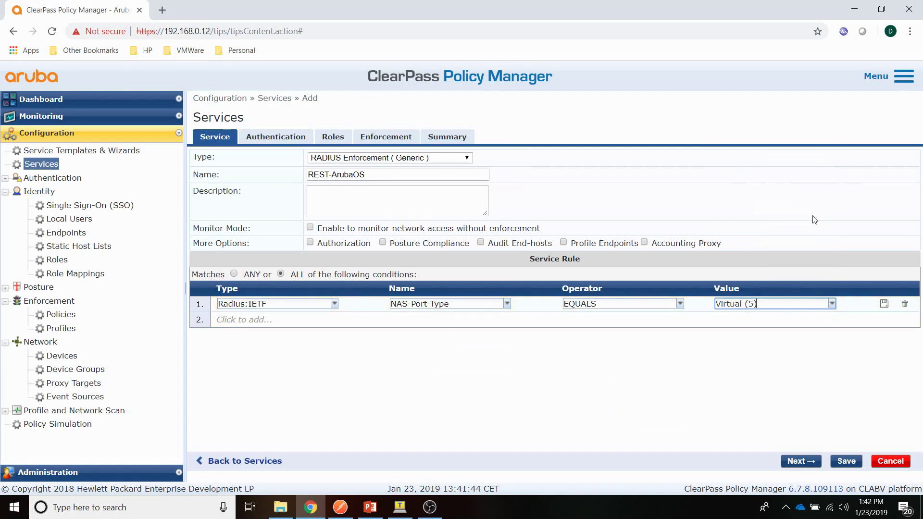
click(884, 303)
Step: Add service rule Radius:IETF Service-Type EQUALS NAS-Prompt-User (7)
click(222, 320)
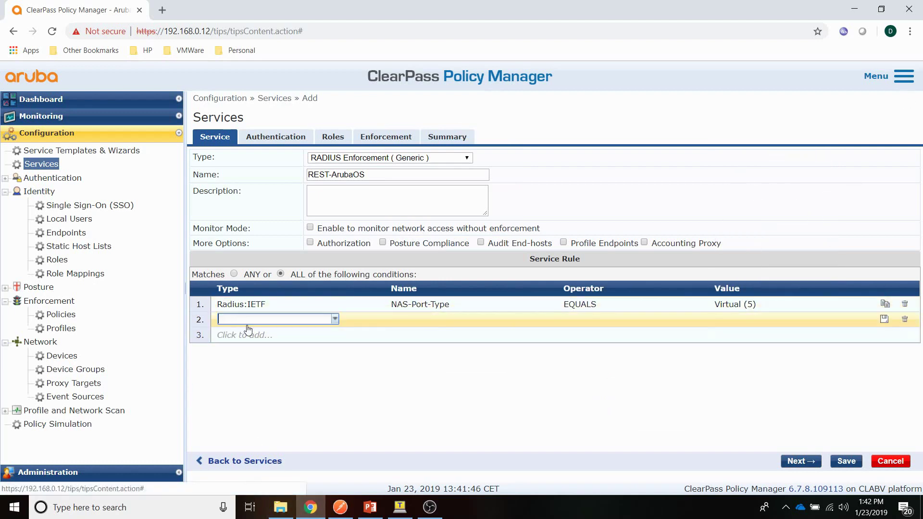
click(335, 319)
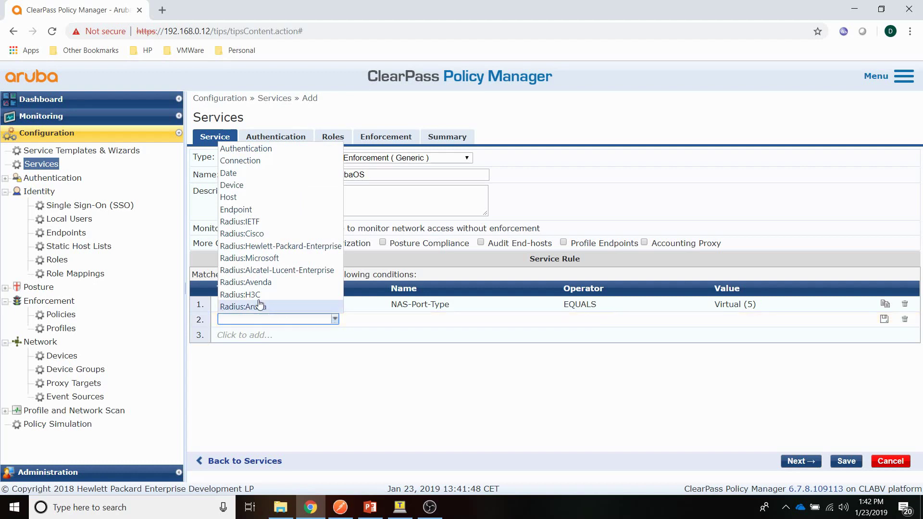
click(240, 222)
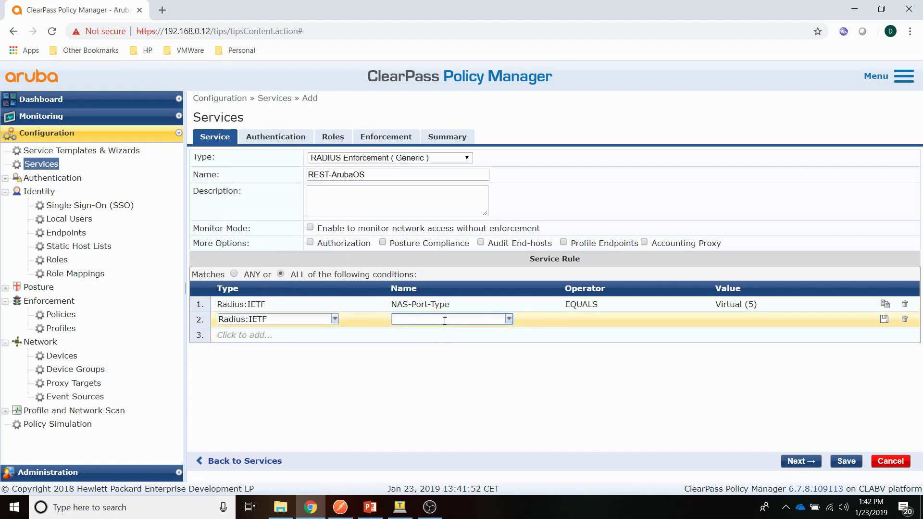
text(servi)
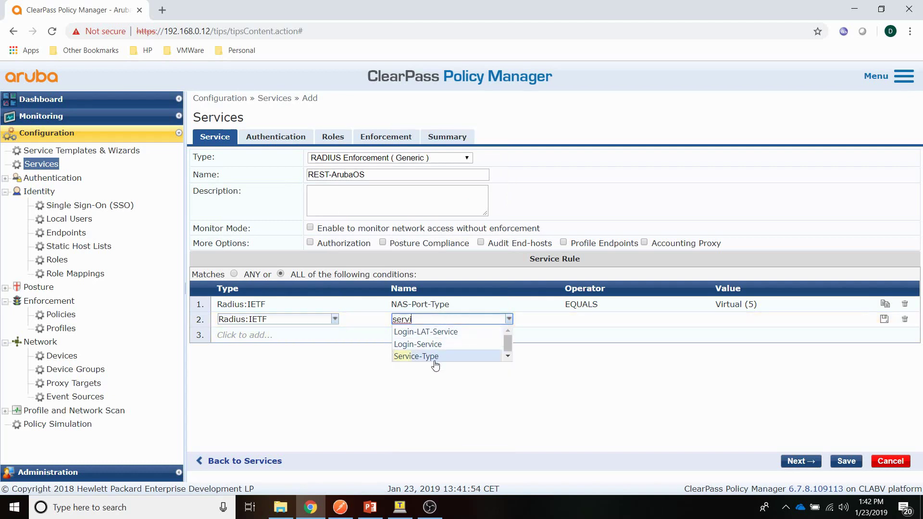
click(432, 356)
click(682, 319)
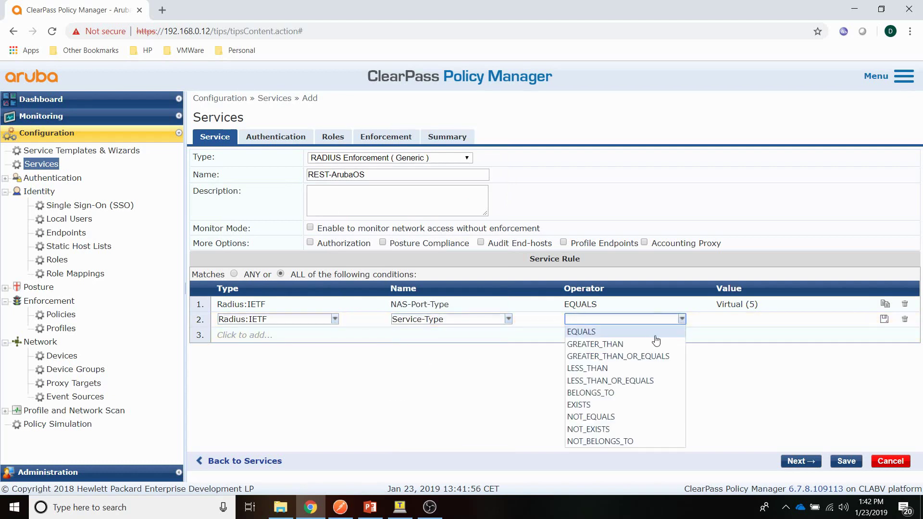
click(640, 330)
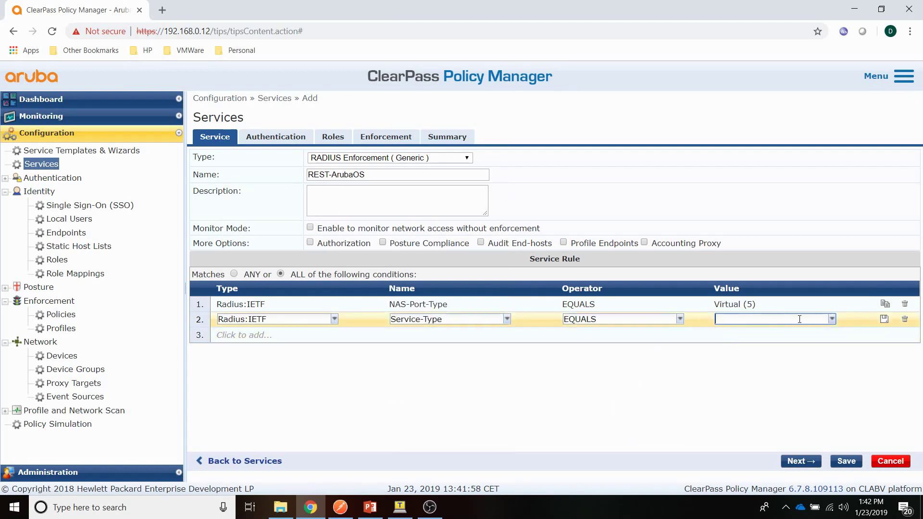
click(832, 319)
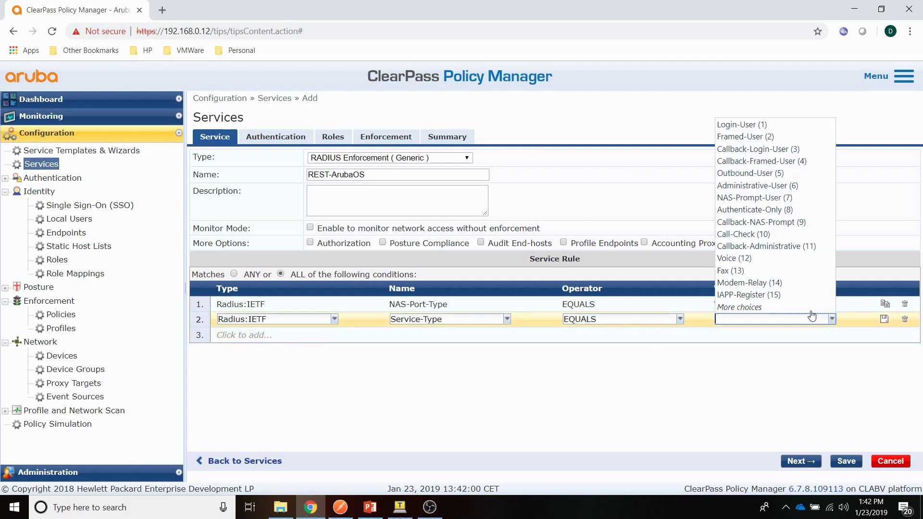
click(758, 197)
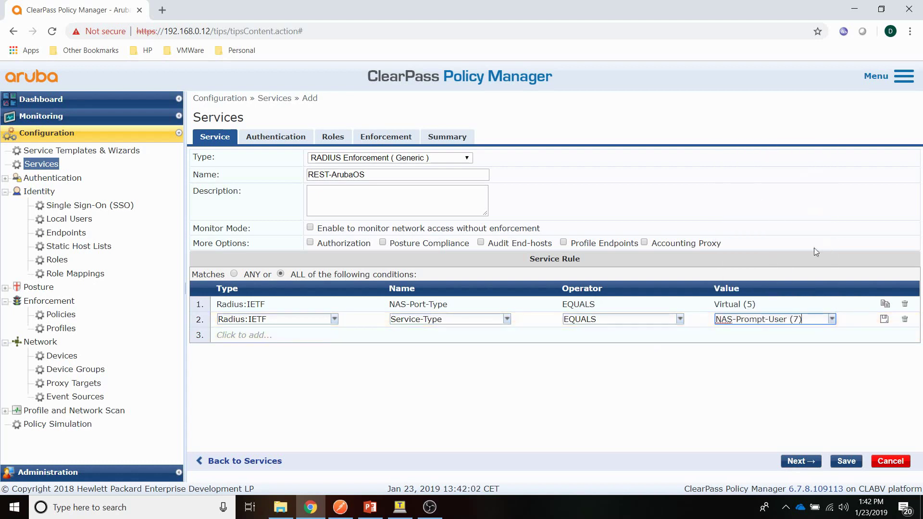
click(884, 319)
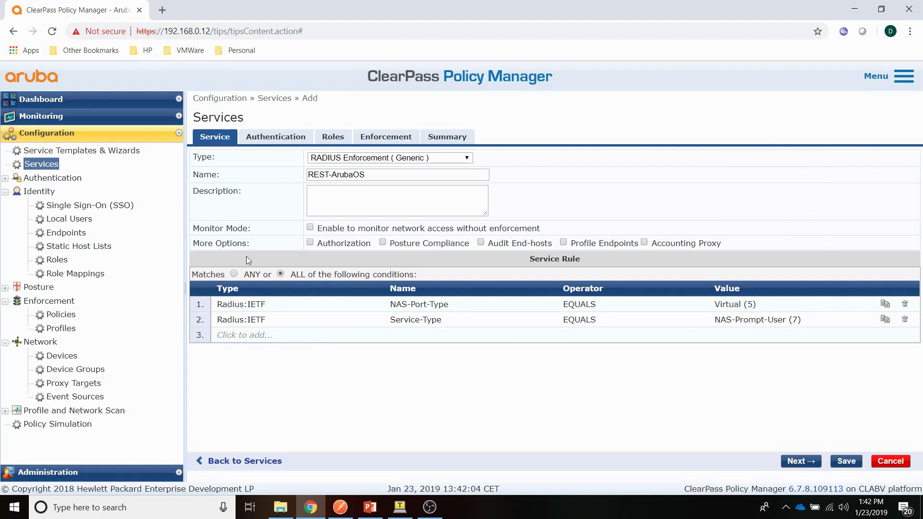
Step: Add PAP authentication and the Local User Repository as authentication source
click(263, 139)
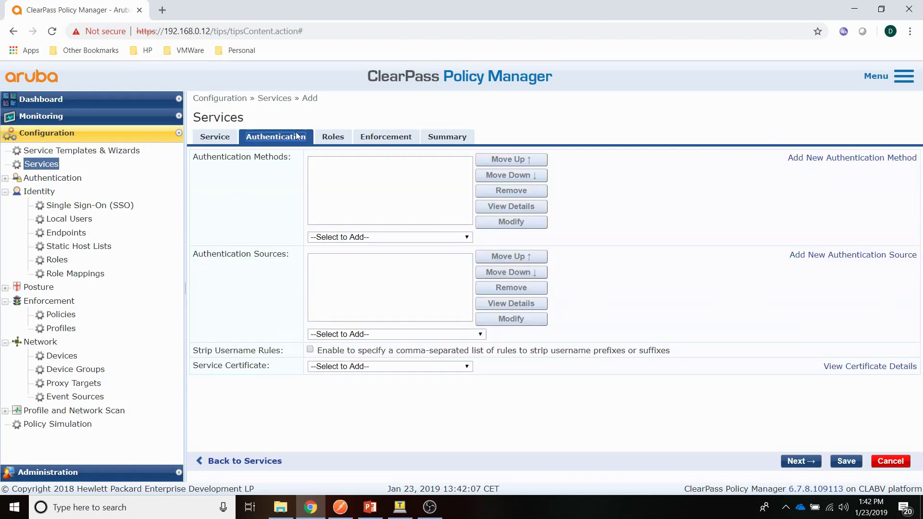
click(391, 237)
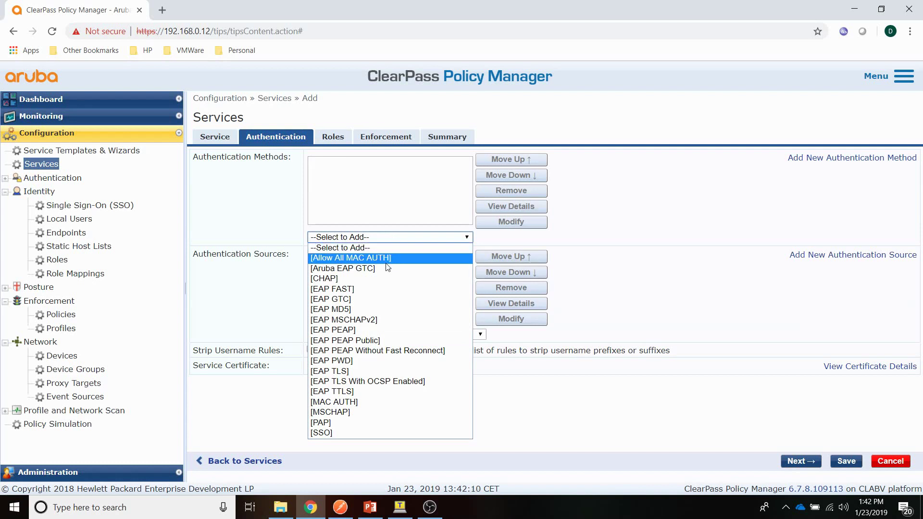
click(352, 423)
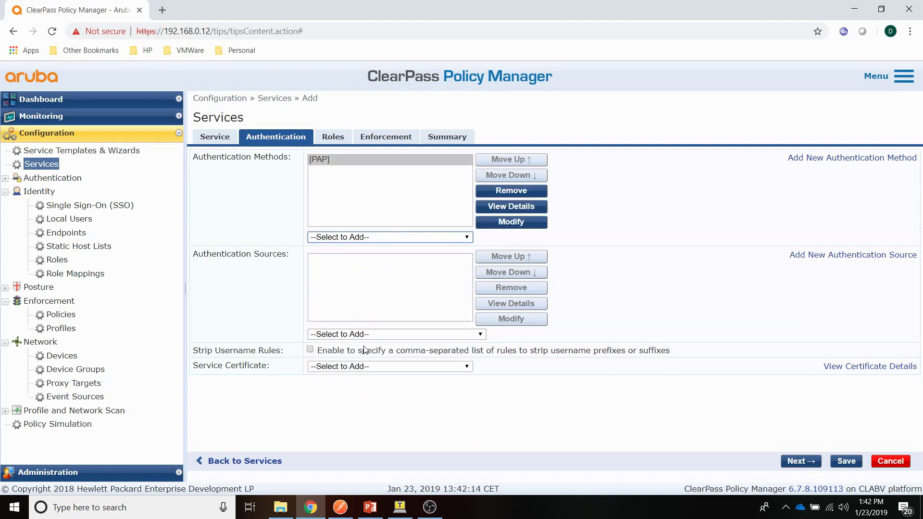
click(375, 336)
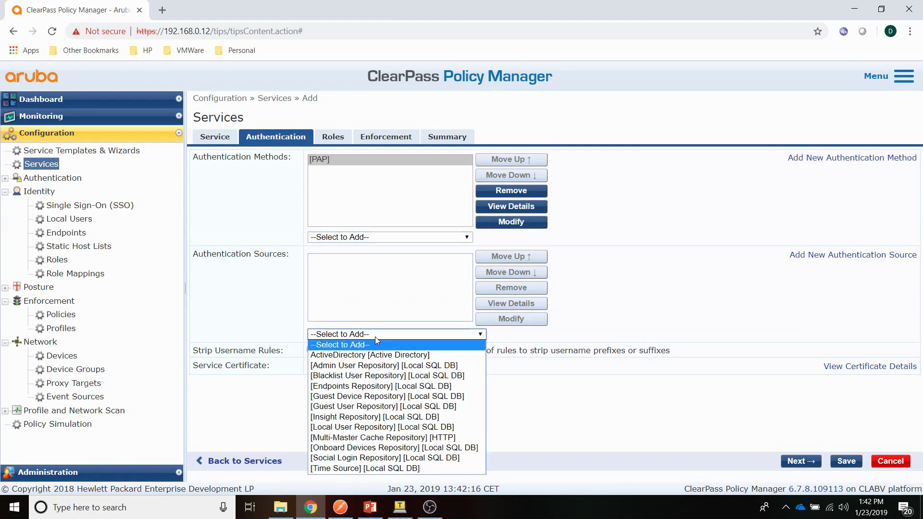
click(394, 428)
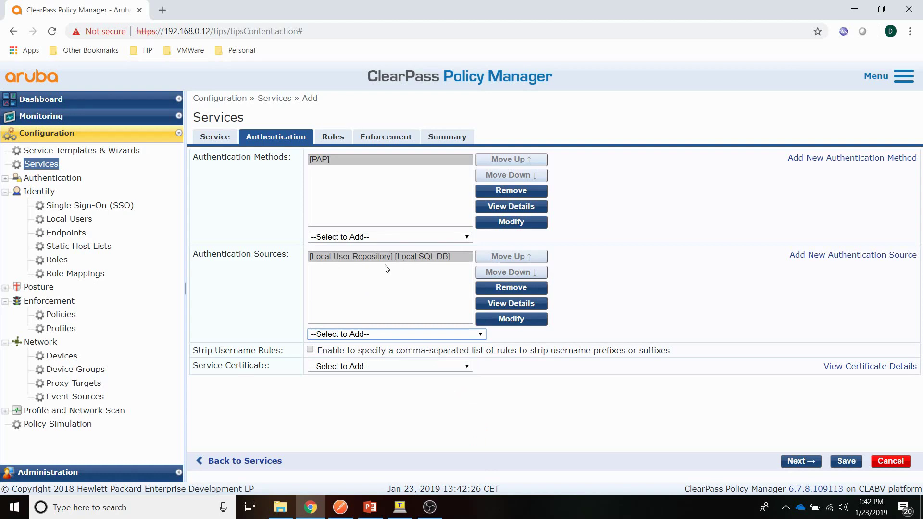
Step: Select the REST-ArubaOS enforcement policy and save the service
click(375, 141)
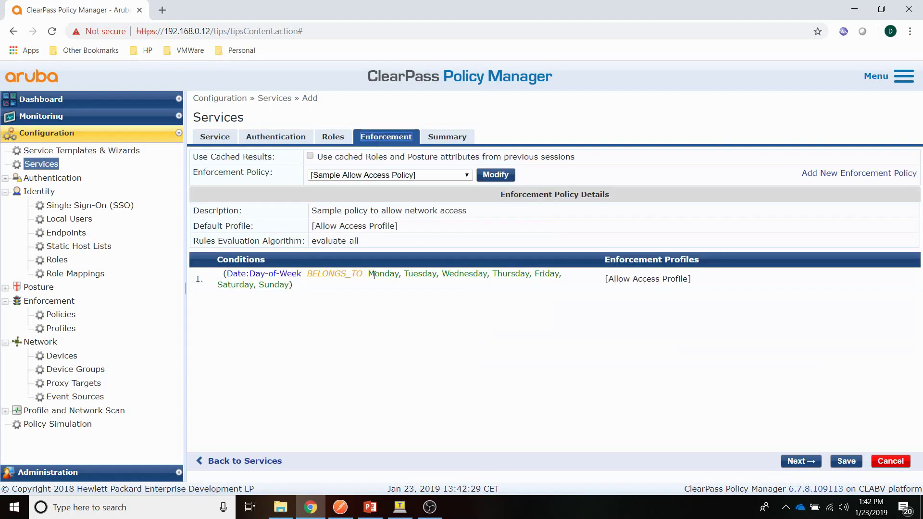
click(382, 176)
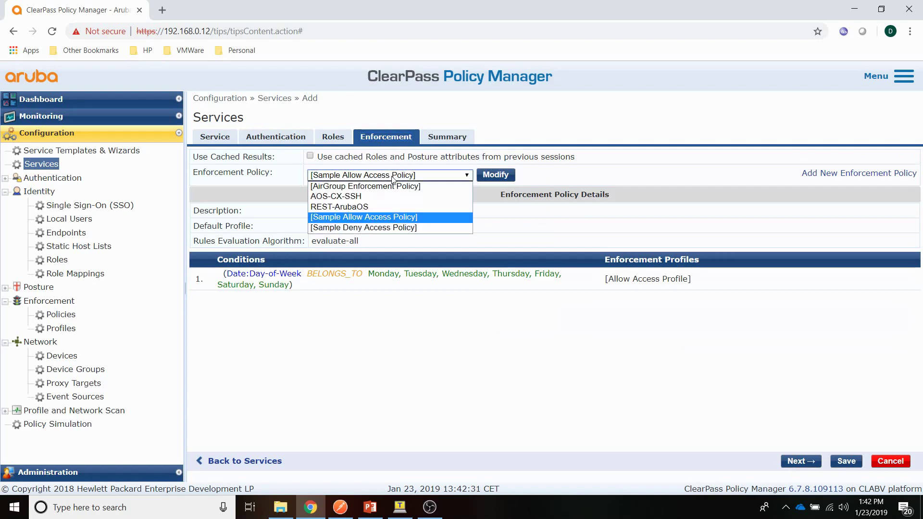
click(349, 208)
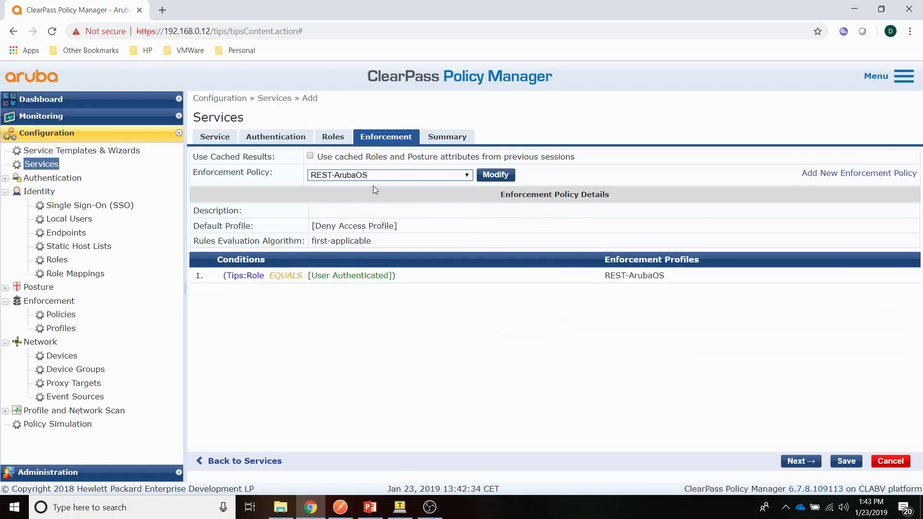
click(847, 461)
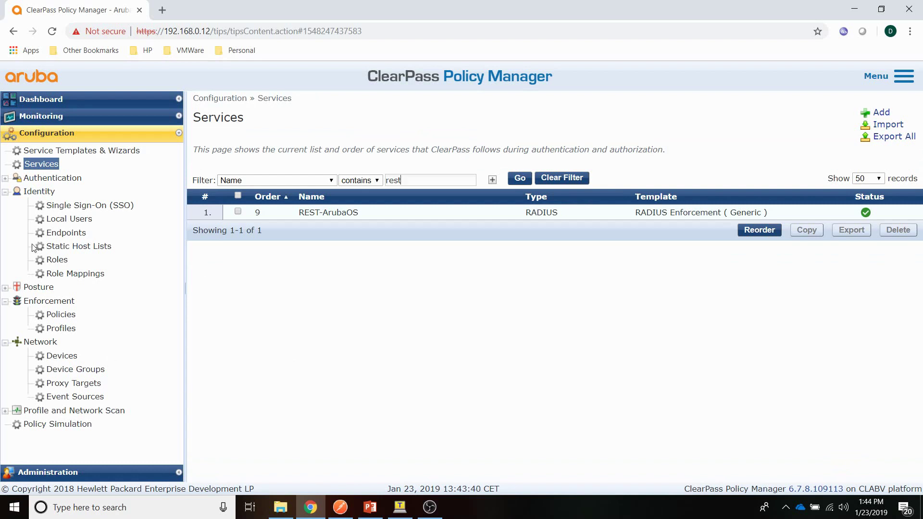
Step: Open the Identity > Local Users list
click(53, 222)
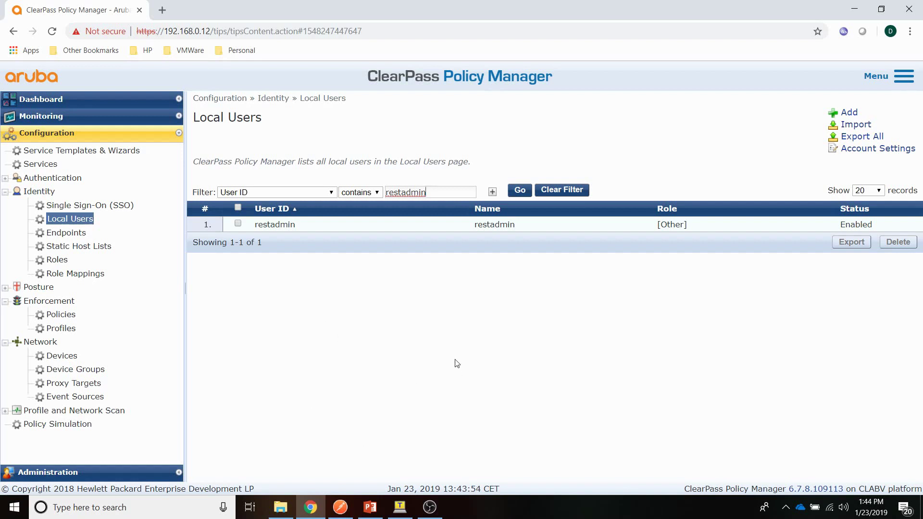
Step: Send the POST login-sessions request in Postman and select the returned session cookie
click(340, 507)
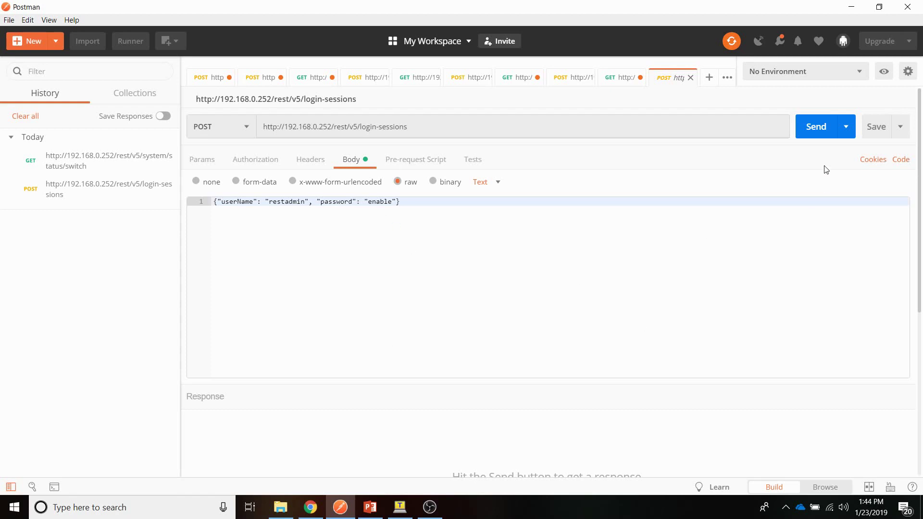
click(816, 129)
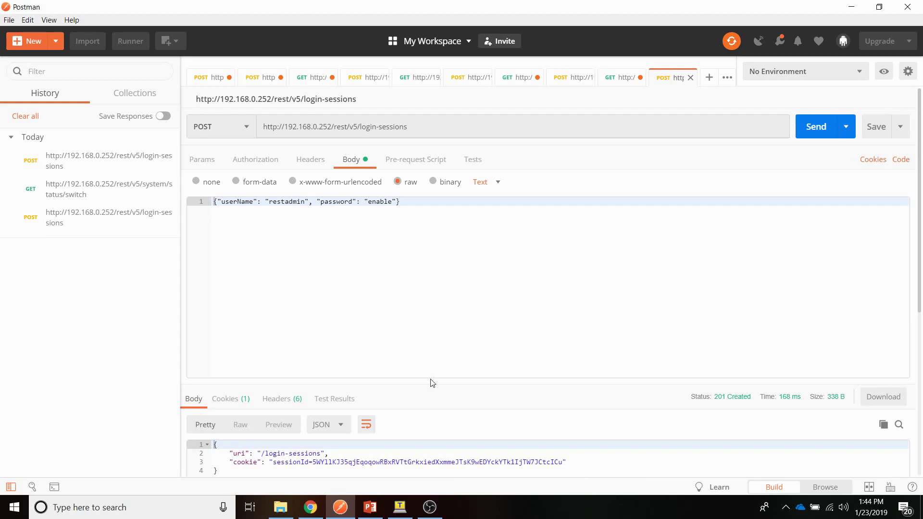
scroll(432, 383, down, 2)
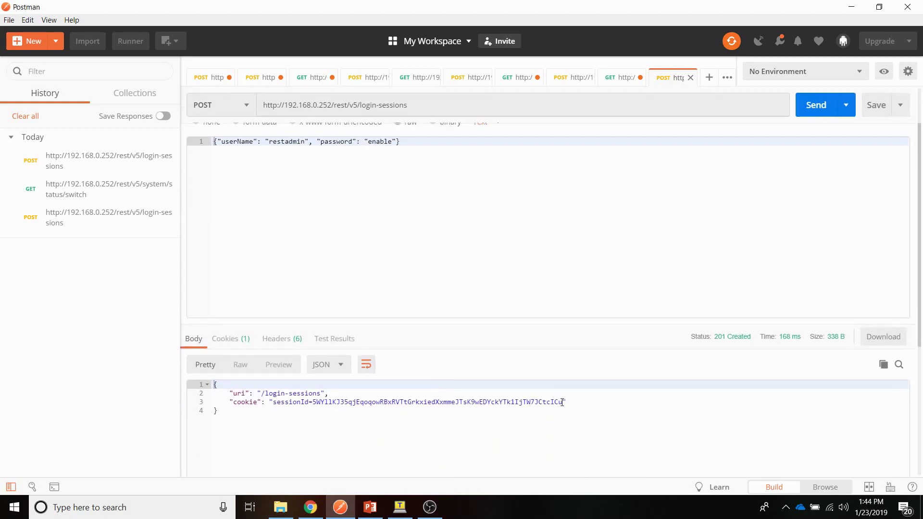
drag(558, 401, 276, 405)
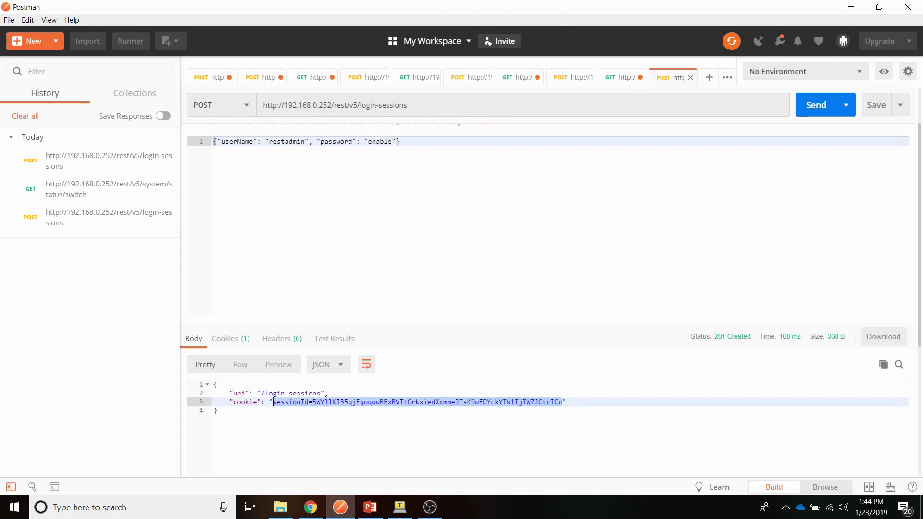
Step: In Access Tracker, check the newest REST-ArubaOS request's RADIUS Response shows ACCEPT with Service-Type 6
click(316, 507)
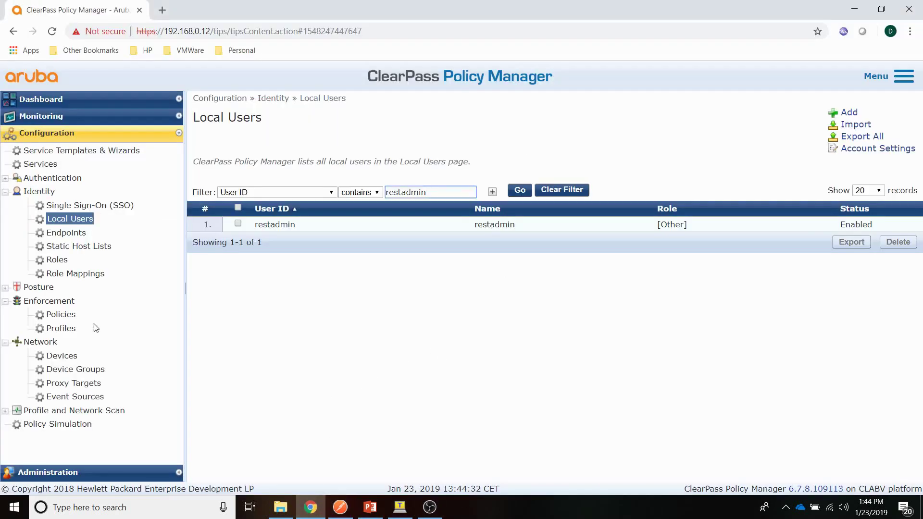
click(27, 118)
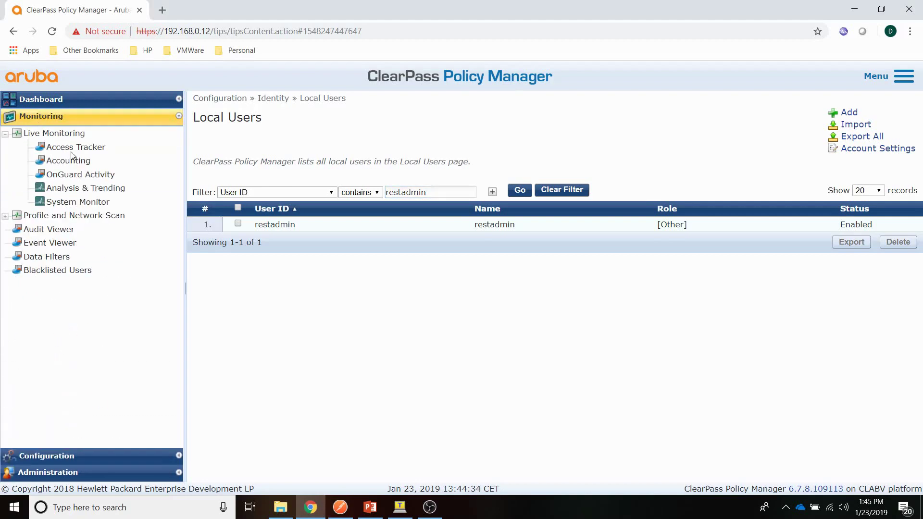
click(72, 150)
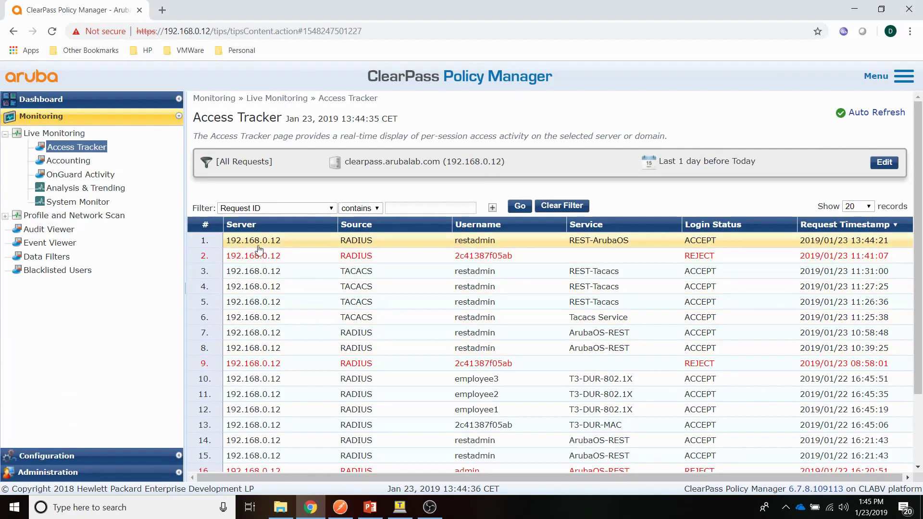
click(256, 247)
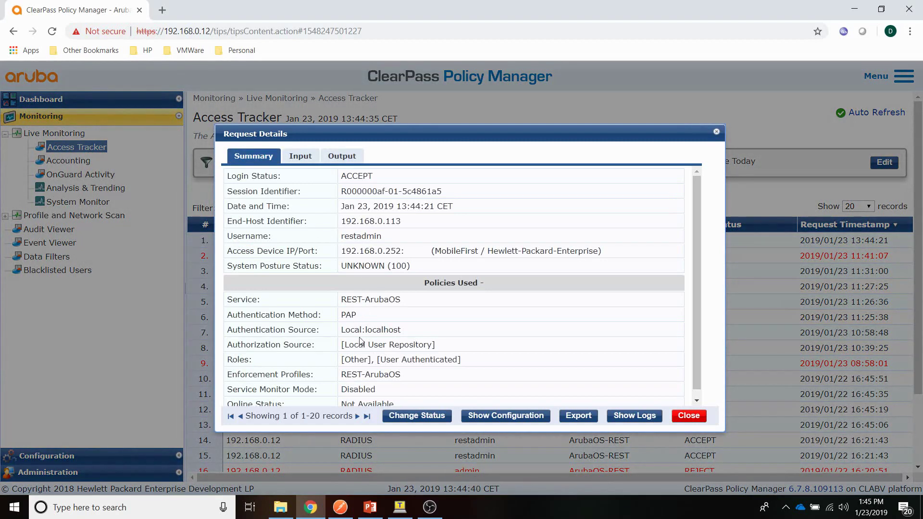
click(334, 159)
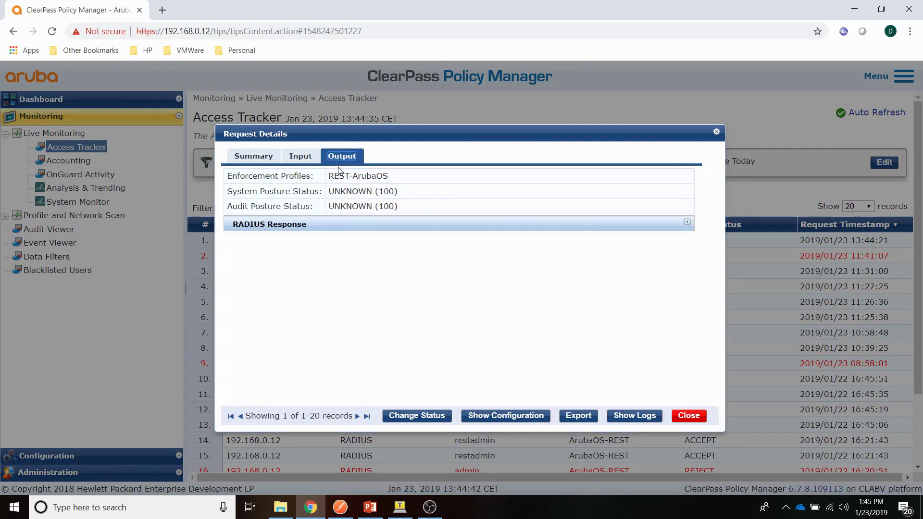
click(303, 232)
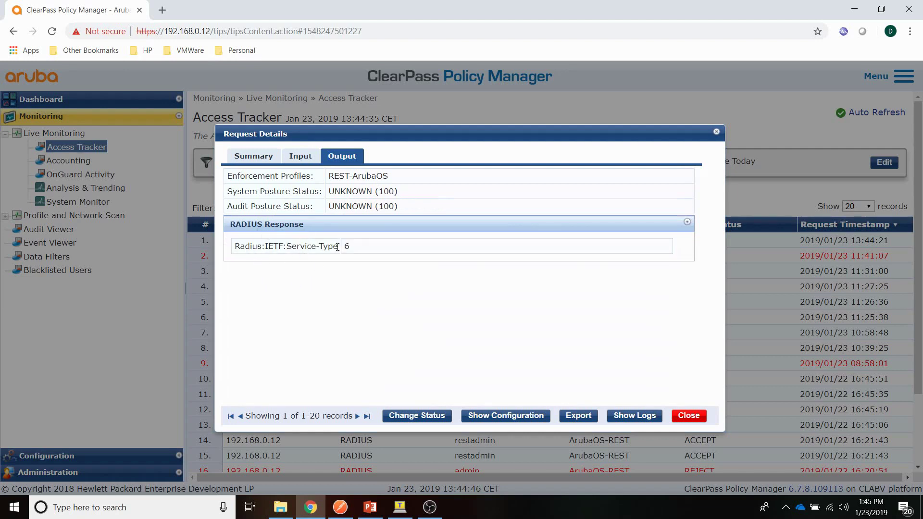
click(689, 417)
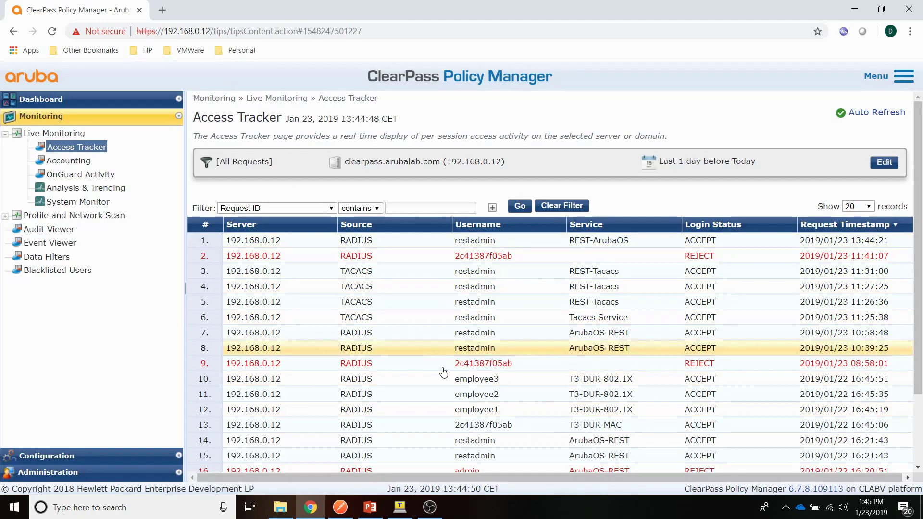
Step: Copy the new session cookie into the Cookie header of the saved system status GET request
click(340, 507)
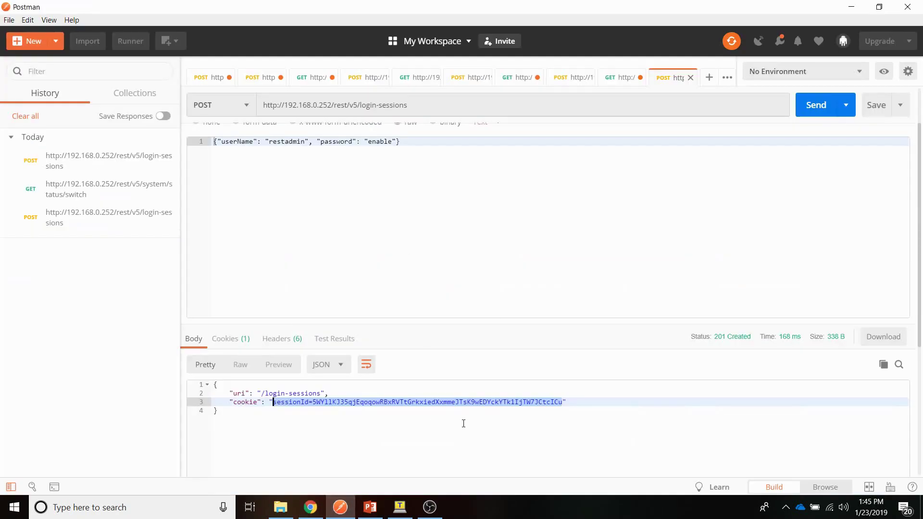
right_click(398, 407)
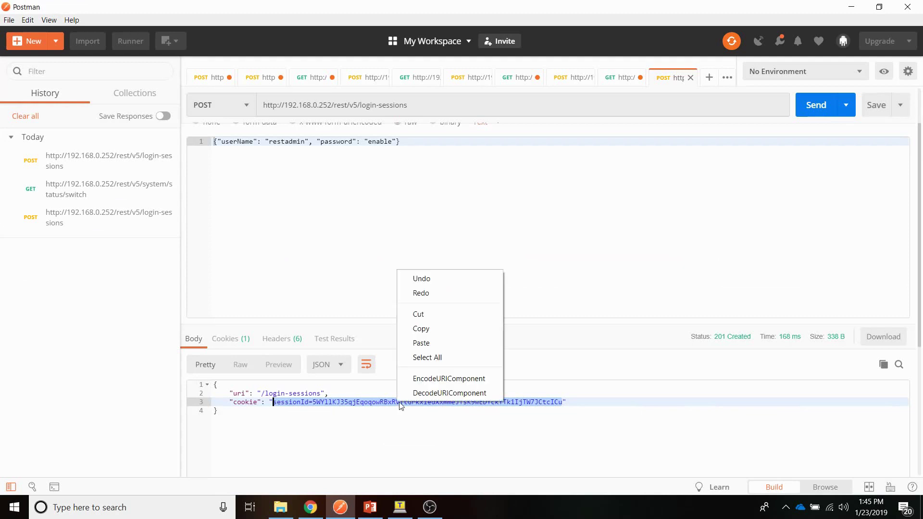
click(419, 329)
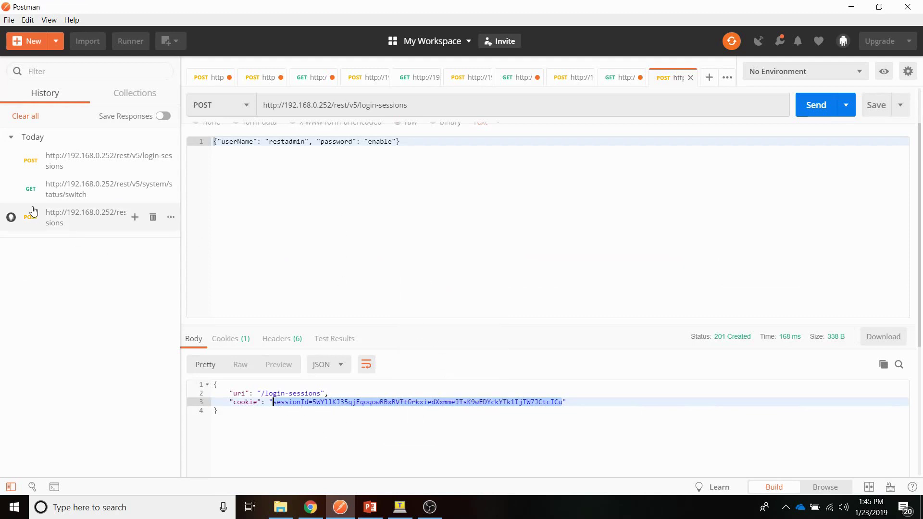
click(70, 195)
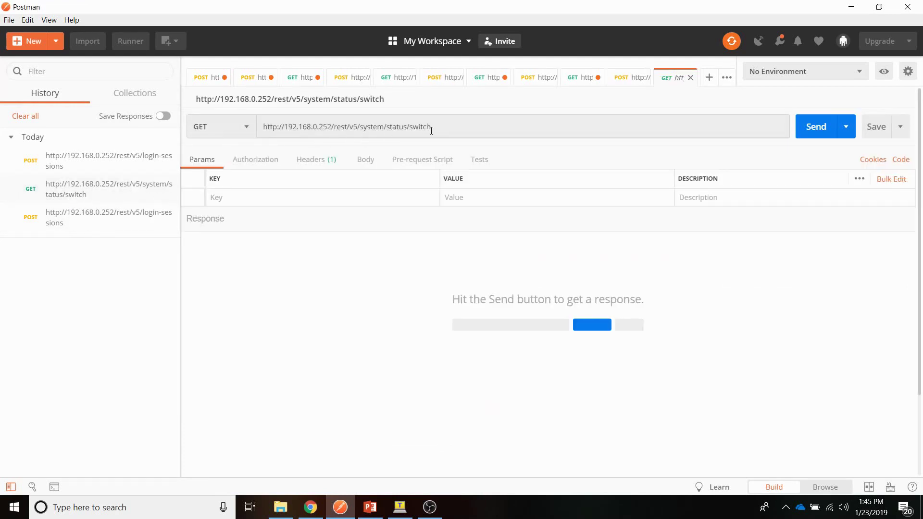
click(319, 167)
click(492, 196)
key(ctrl+a)
text(sessionId=5WYllKJ35qjEoqowRBxRVTtGrkxiedXxmmeJTsK9wEDYckYTk1IjTW7JCtcICu)
click(383, 308)
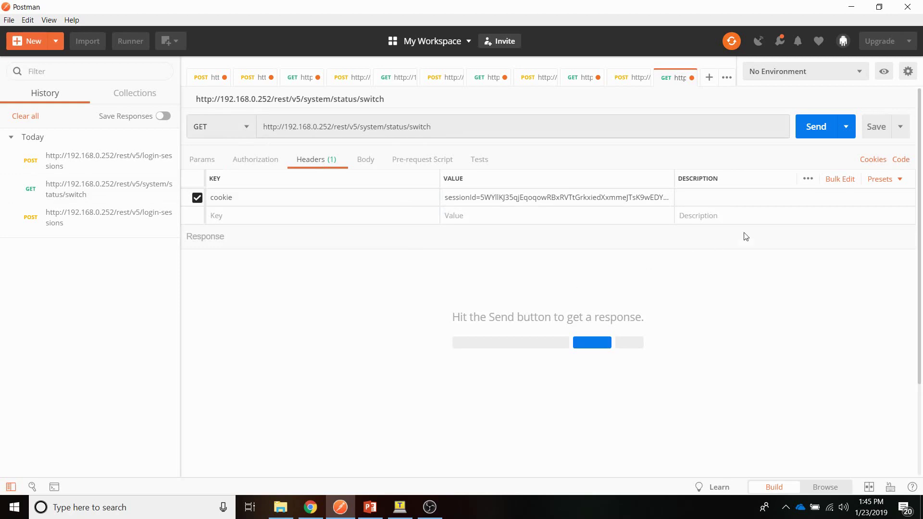
Step: Send GET /rest/v5/system/status/switch and review the 200 OK JSON describing the Aruba2930F switch
click(818, 136)
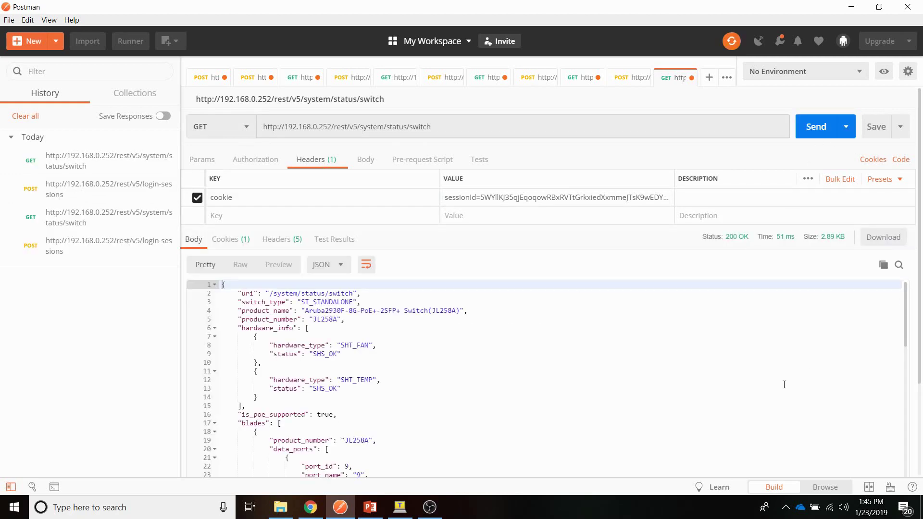
scroll(408, 378, down, 15)
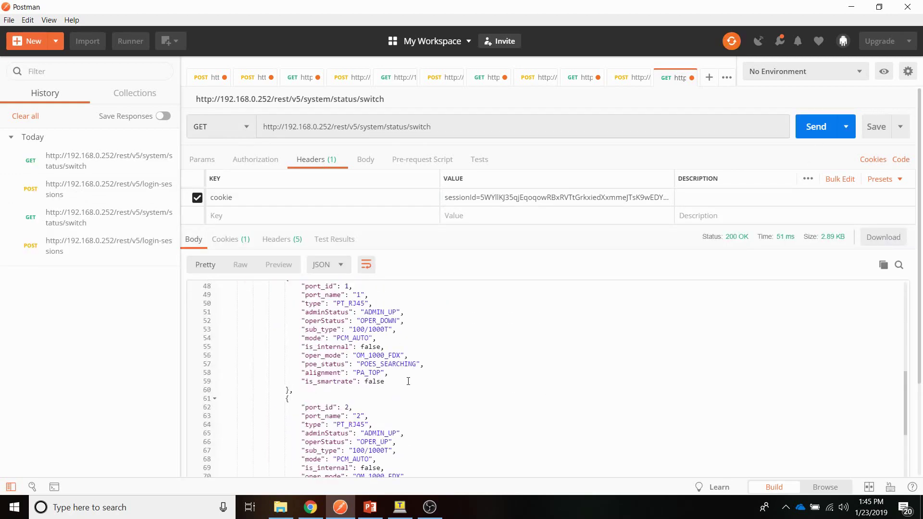
scroll(408, 383, down, 8)
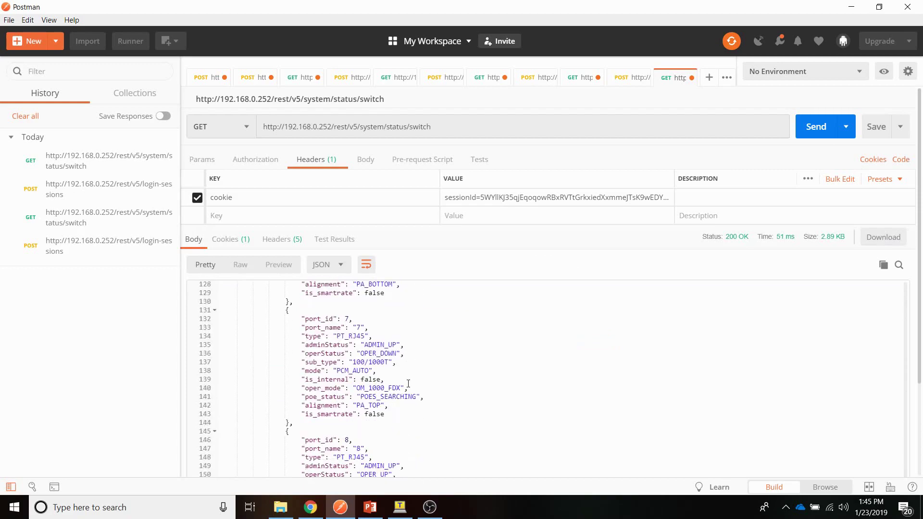
scroll(408, 384, up, 14)
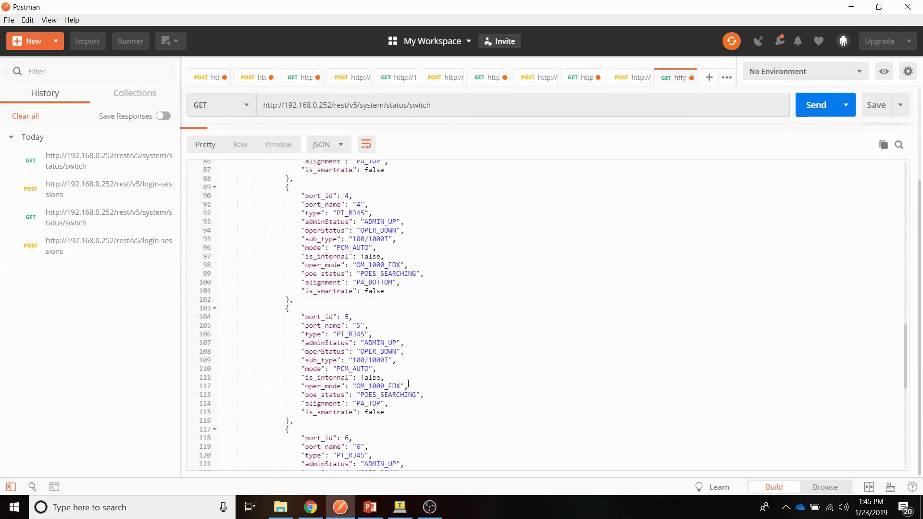
scroll(408, 383, up, 8)
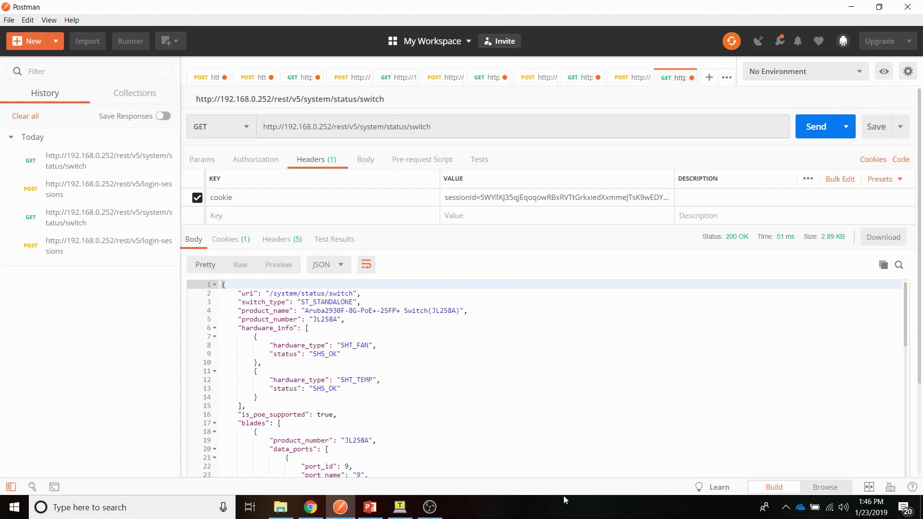
Step: Add TACACS+ server 192.168.0.12 with its shared key in the COM11 switch console
click(400, 507)
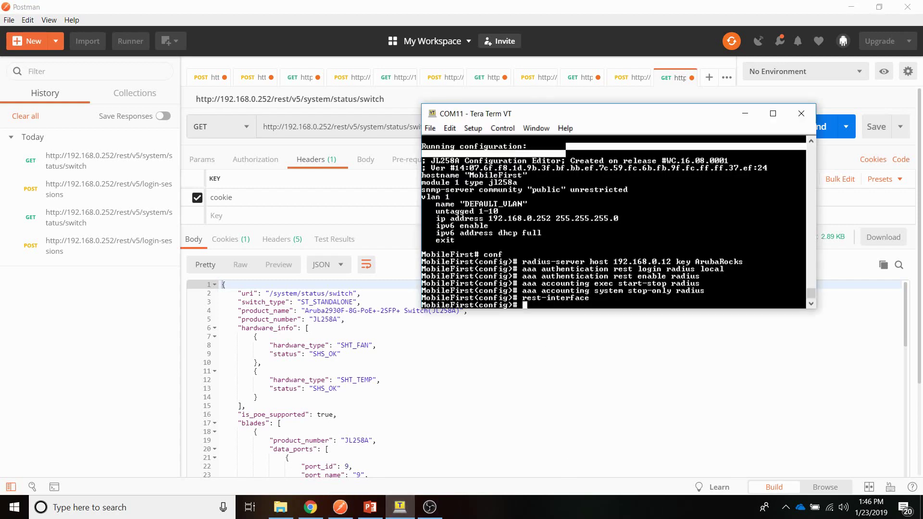
key(Return)
key(Return)
key(Return)
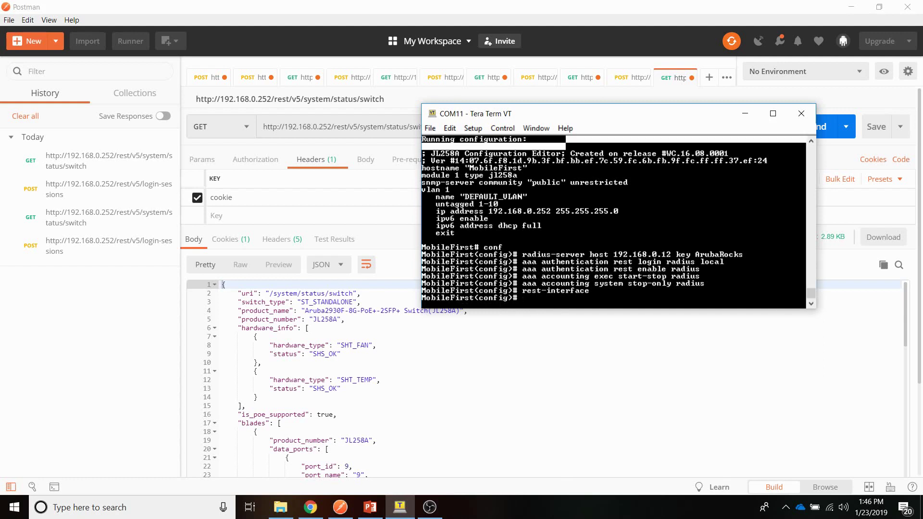
text(tac)
key(Tab)
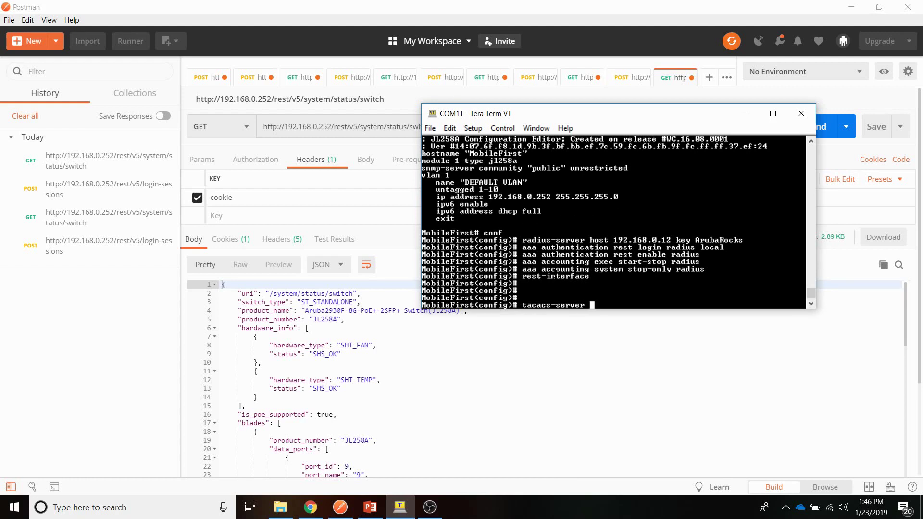
text(host 192.168.0.12 key ArubaRocks)
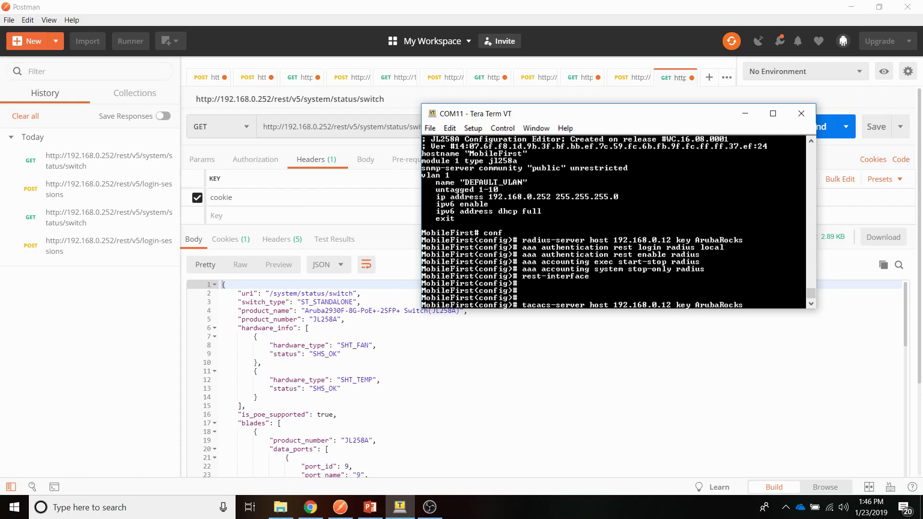
key(Return)
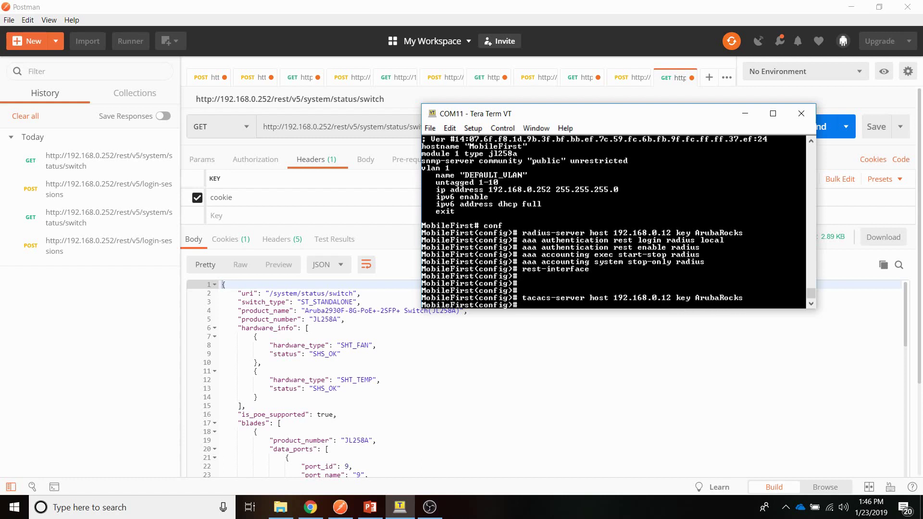
Step: Enable TACACS accounting: exec start-stop, system stop-only and commands stop-only
text(aaa accounting exec start-stop )
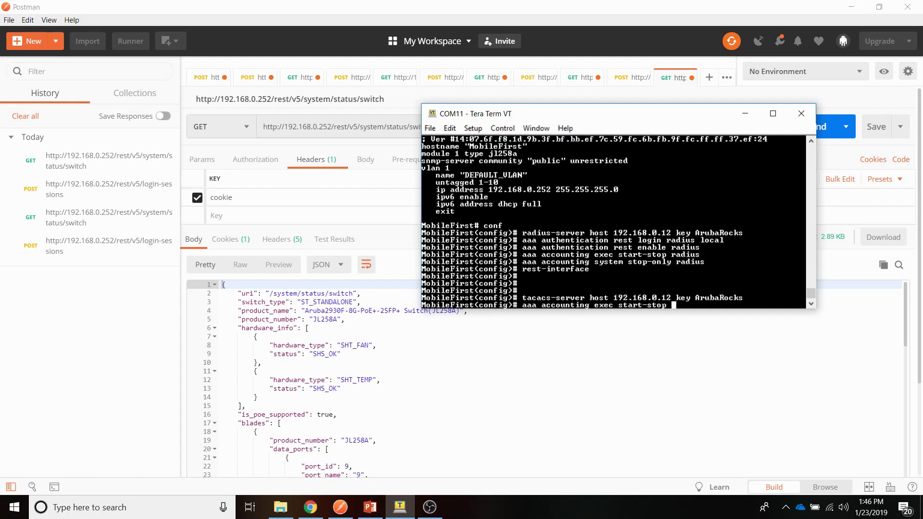
text(tacacs)
key(Return)
text(aaa )
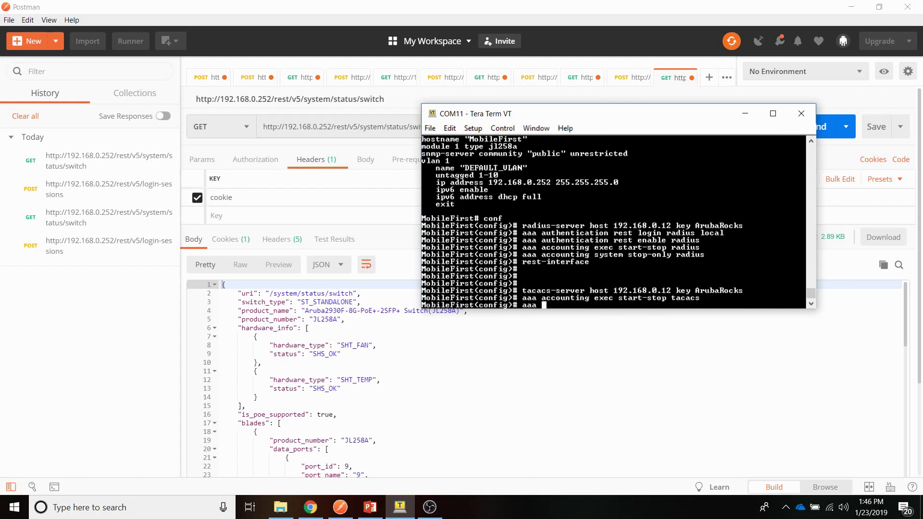
text(accounting system stop)
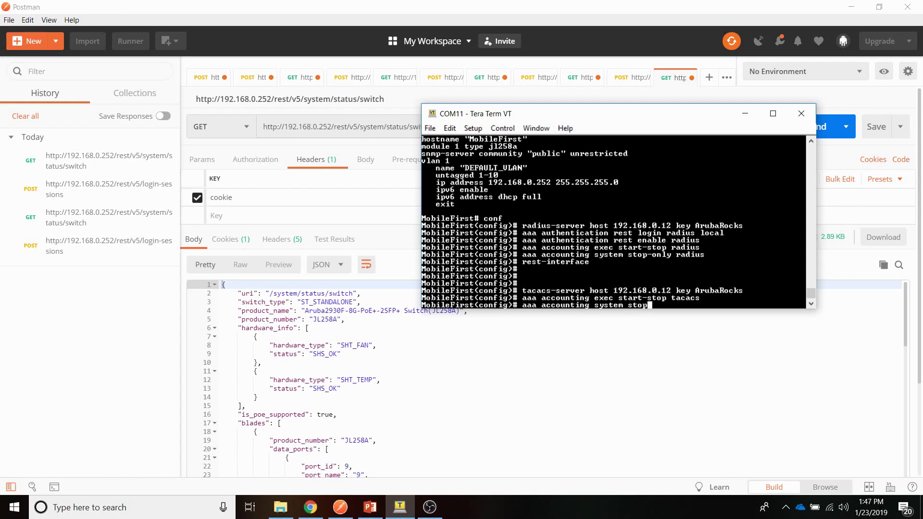
text(-only tacacs)
key(Return)
text(aaa acc)
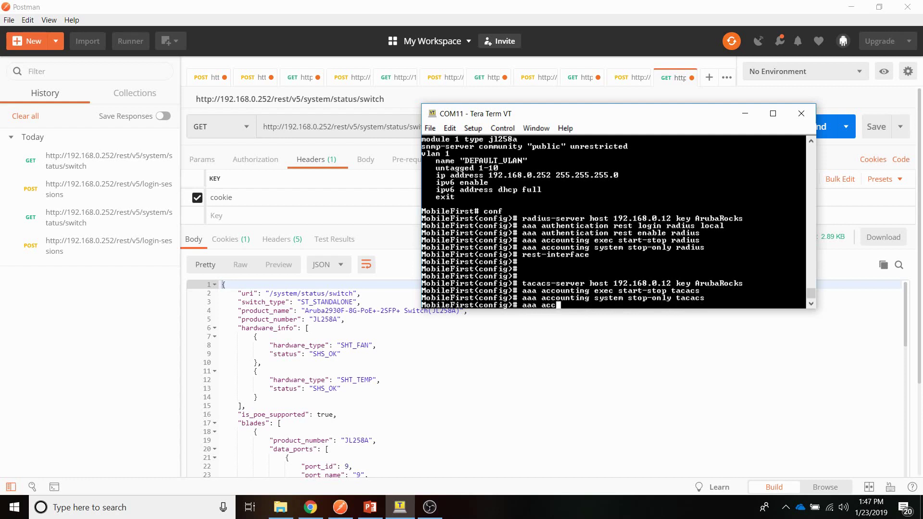
text(ounting exec)
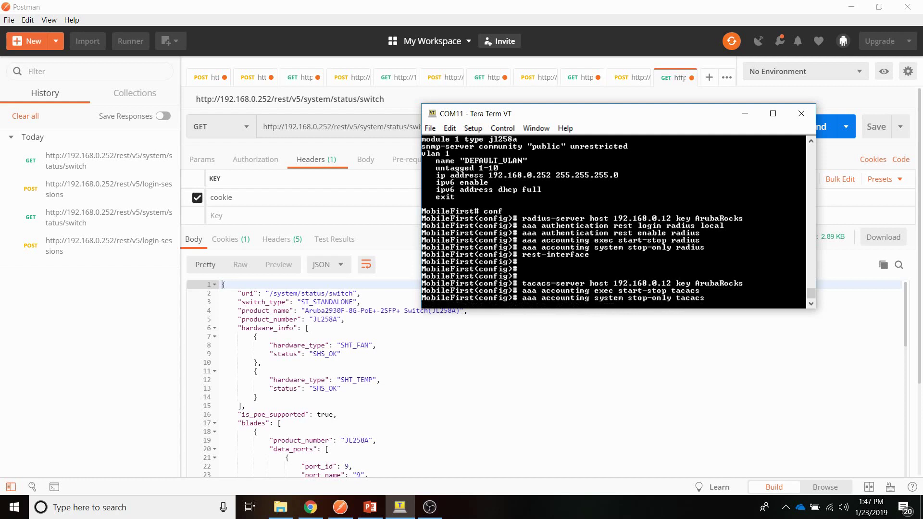
text(commands stop-only tacacs)
key(Return)
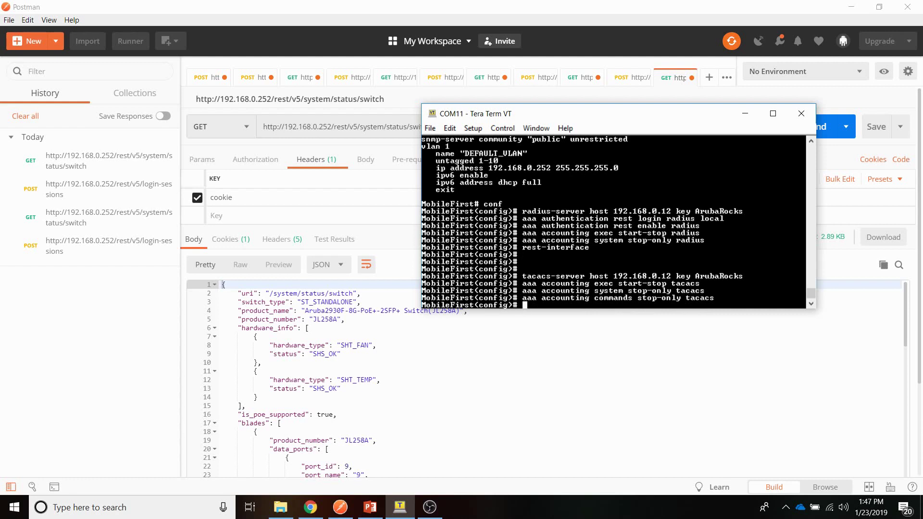
text(aaa aauth)
Step: Enter 'aaa authentication rest login tacacs local' on the switch
key(Return)
key(Up)
key(BackSpace)
key(BackSpace)
key(BackSpace)
key(BackSpace)
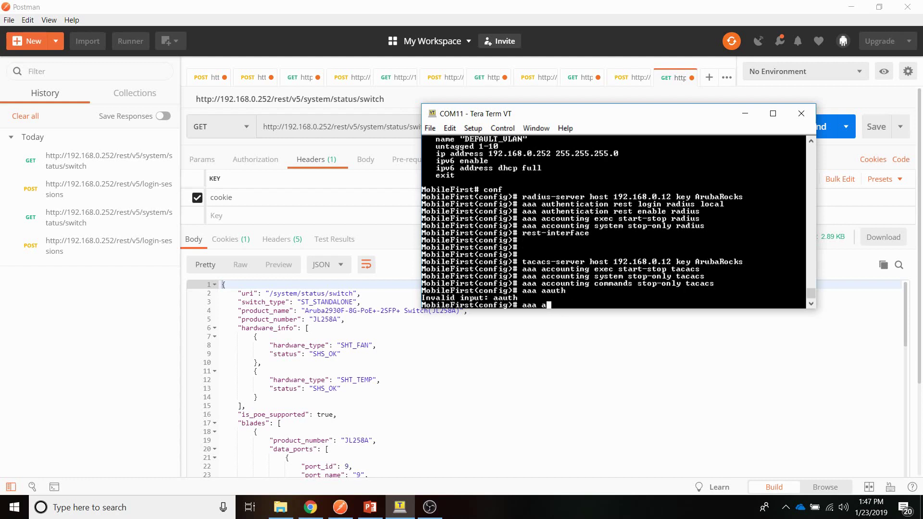
text(uth)
key(Tab)
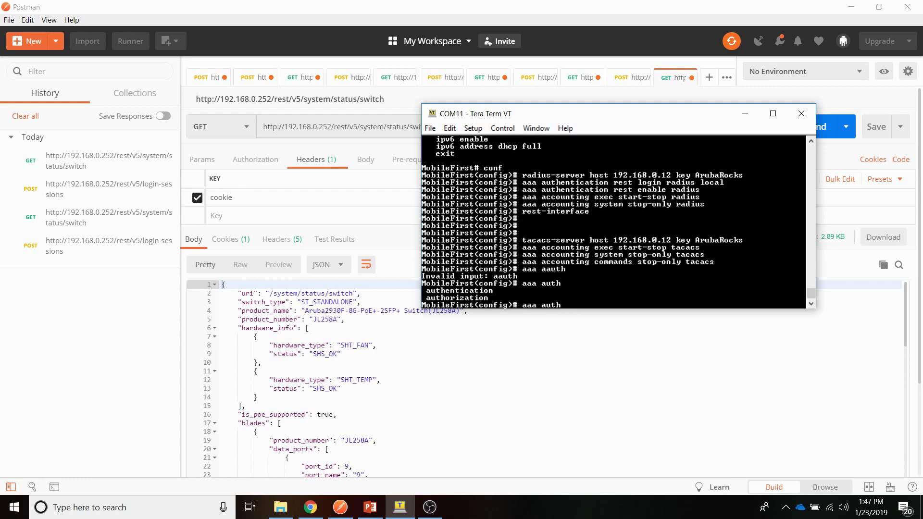
text(en)
key(Tab)
text(rest login)
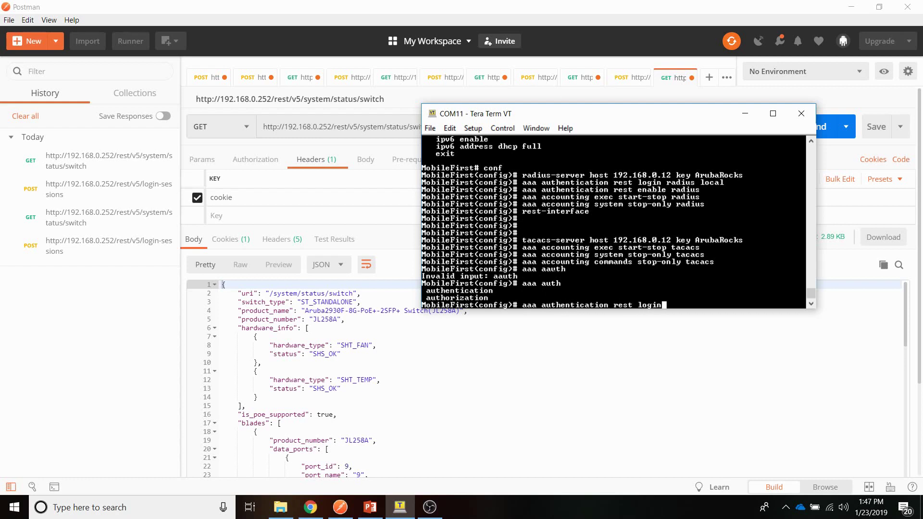
text( taca)
key(Tab)
key(question)
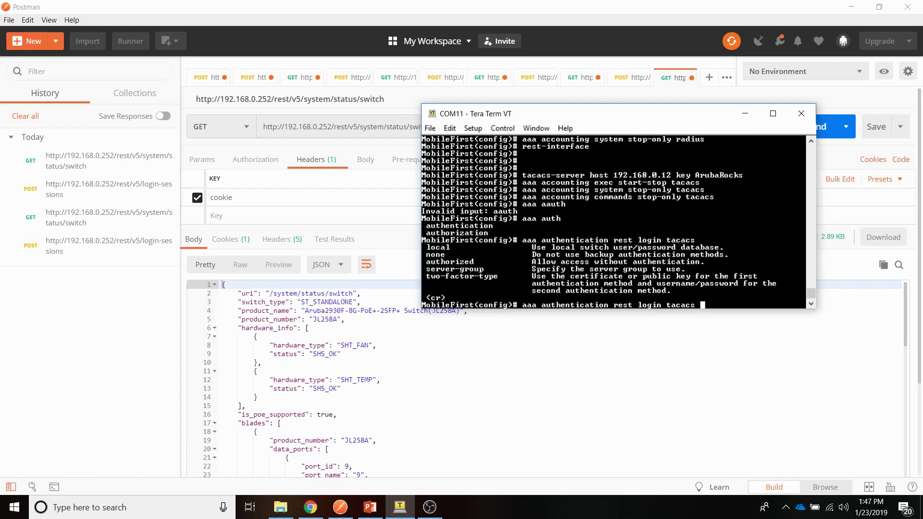
text(local)
key(Return)
Step: Enter 'aaa authentication rest enable tacacs local' on the switch
text(aaa authn)
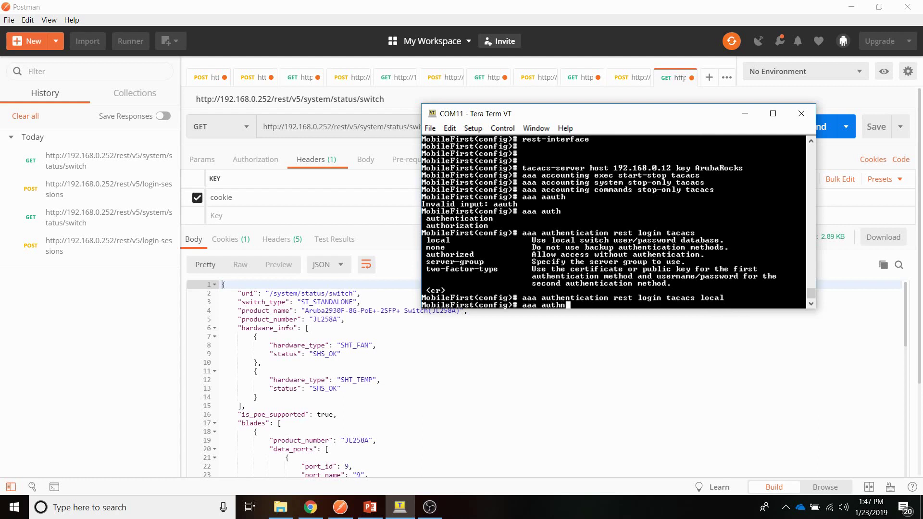
key(Tab)
text(e)
key(Tab)
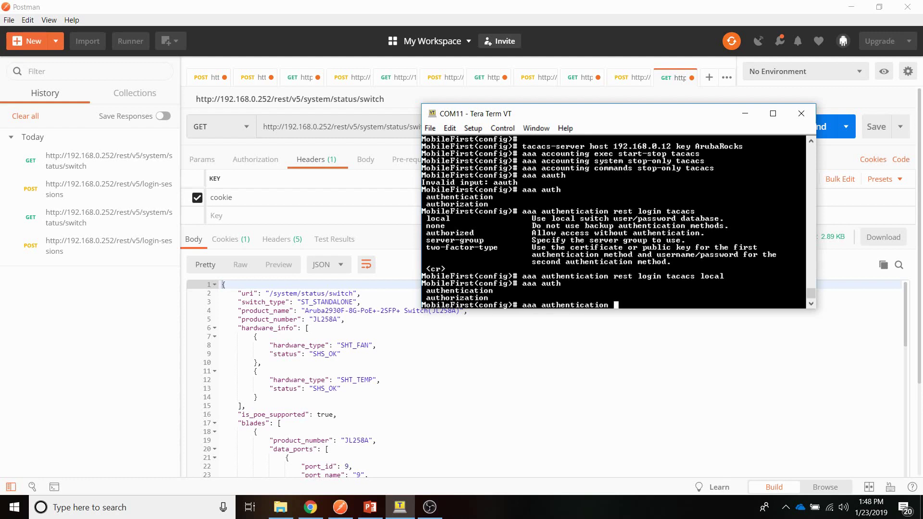
text(rest en)
key(Tab)
text(tac)
key(Tab)
text(local)
key(Return)
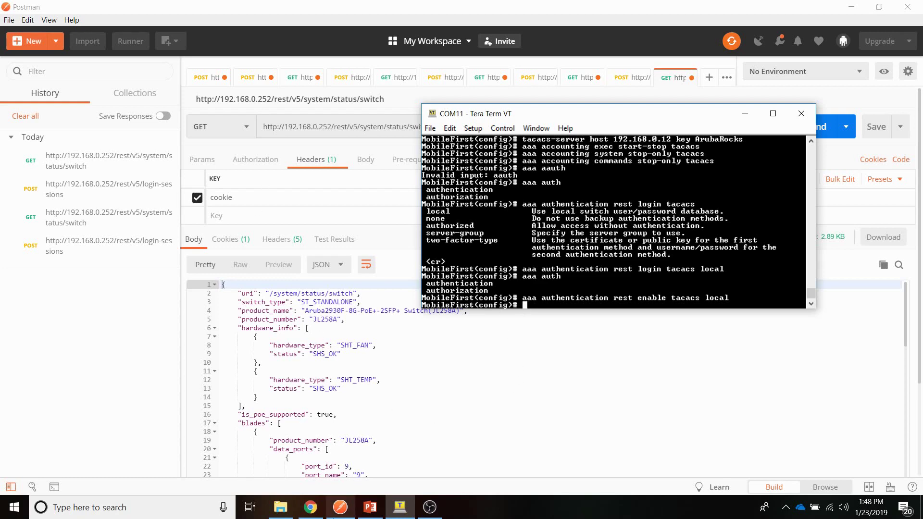
Step: Open the MobileFirst entry under Configuration > Network > Devices and cancel without changes
click(311, 507)
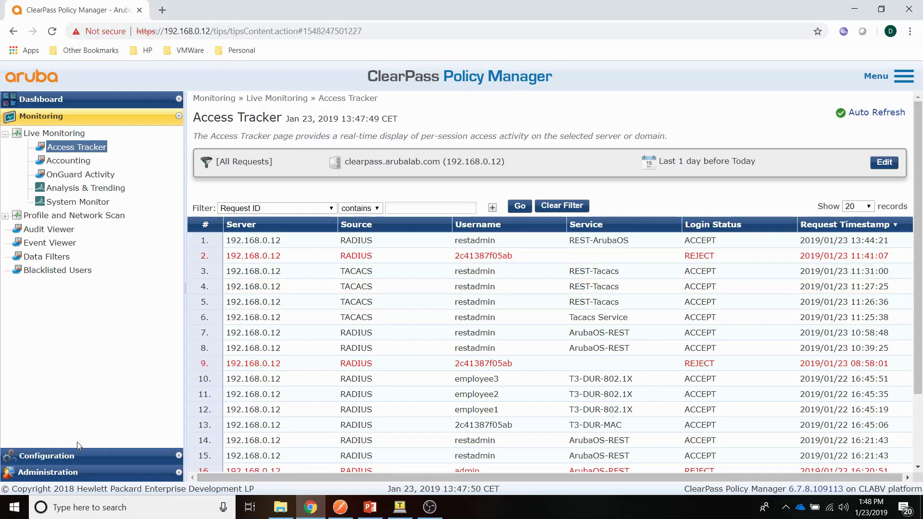
click(54, 455)
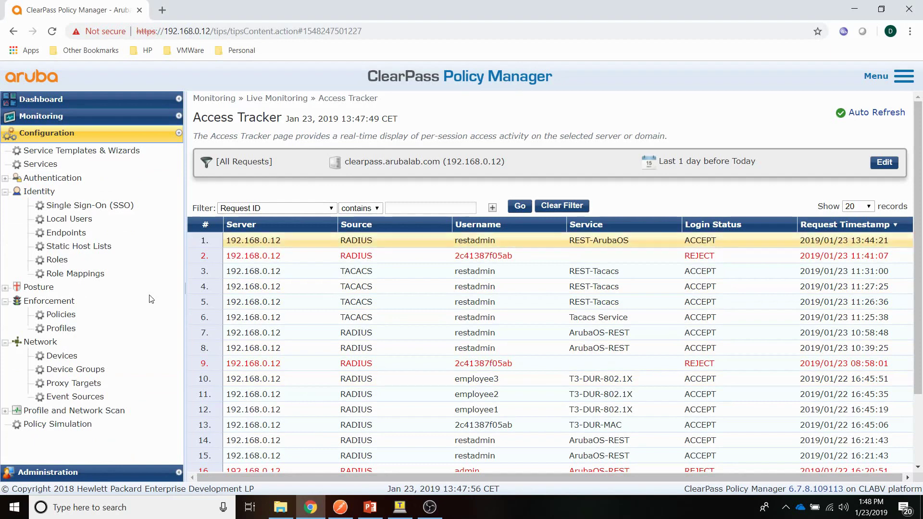
click(62, 356)
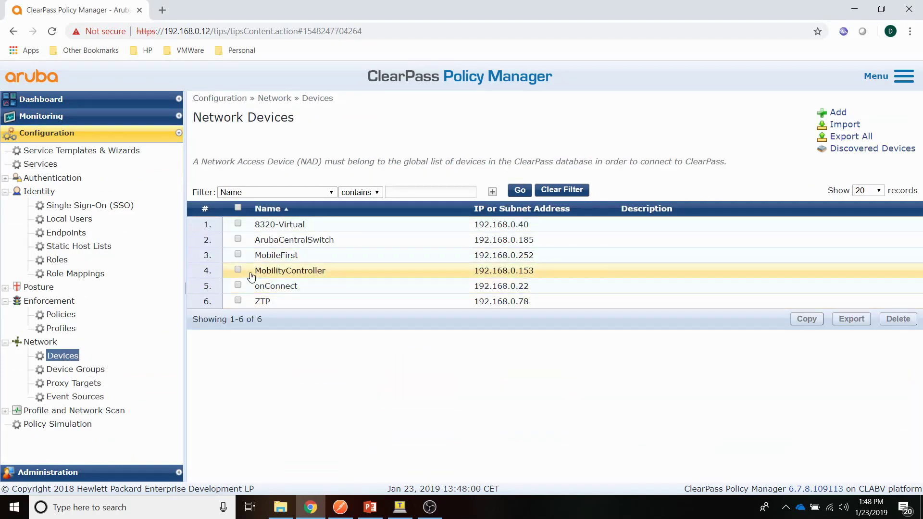
click(289, 255)
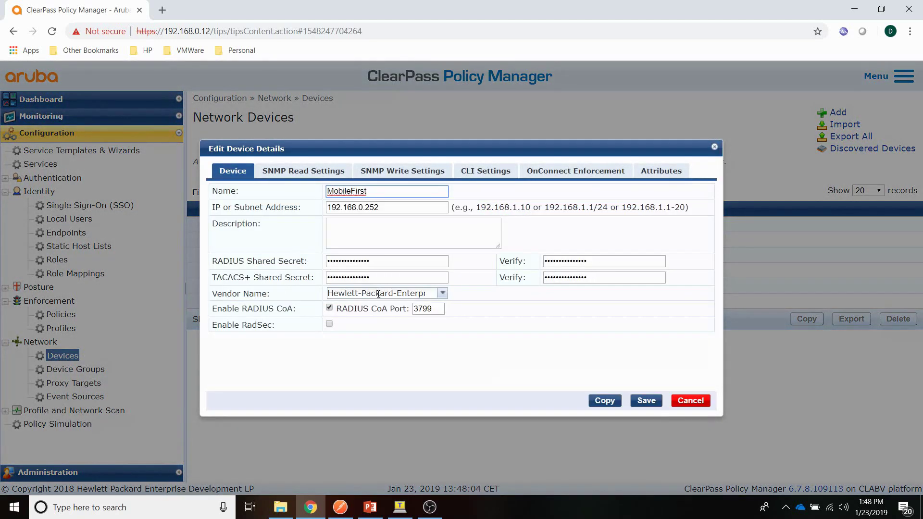
click(688, 400)
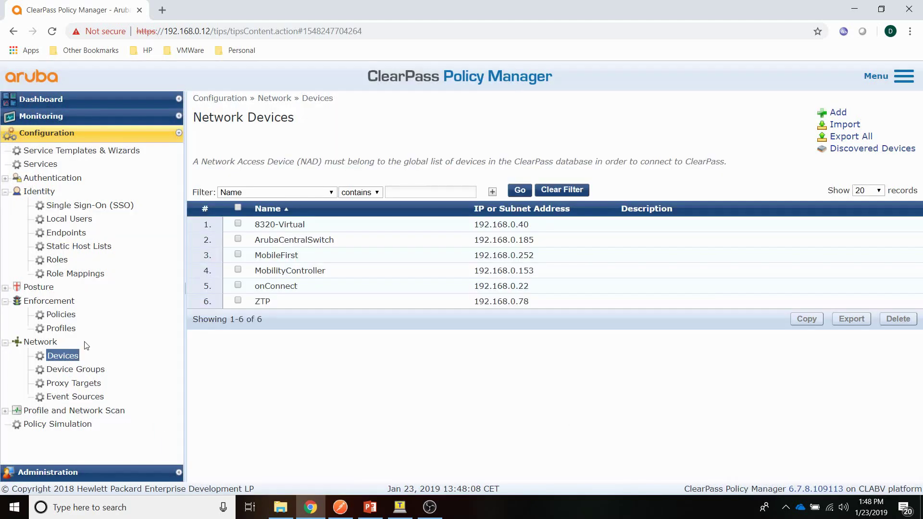
Step: Add an enforcement profile on the TACACS+ Based Enforcement template, naming it REST-Tacacs-ArubaOS
click(61, 329)
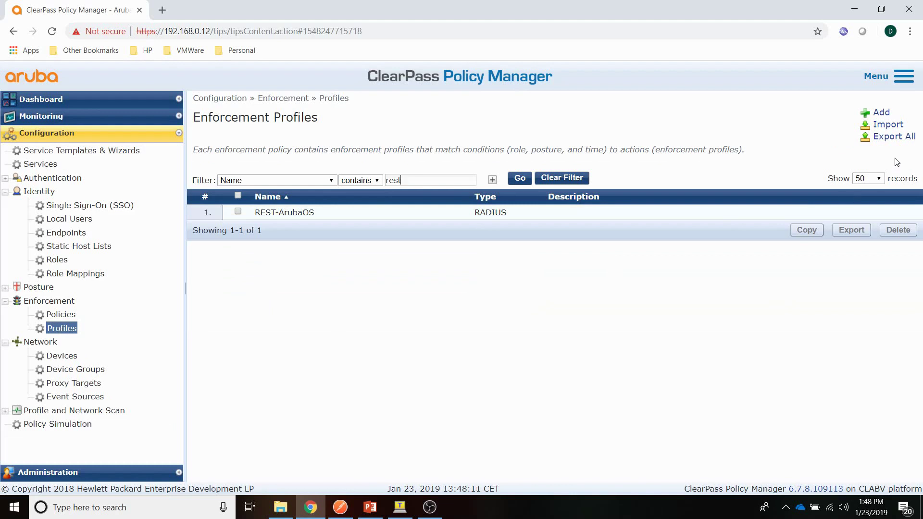
click(881, 113)
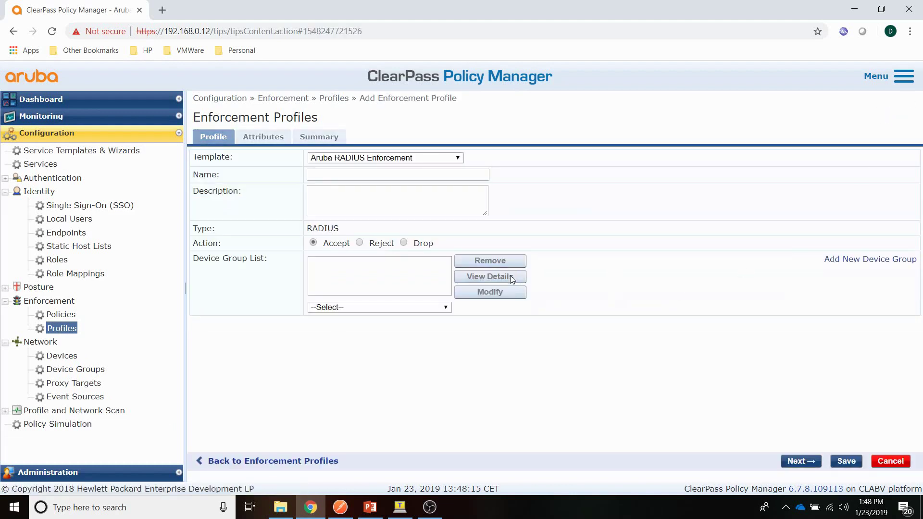
click(418, 160)
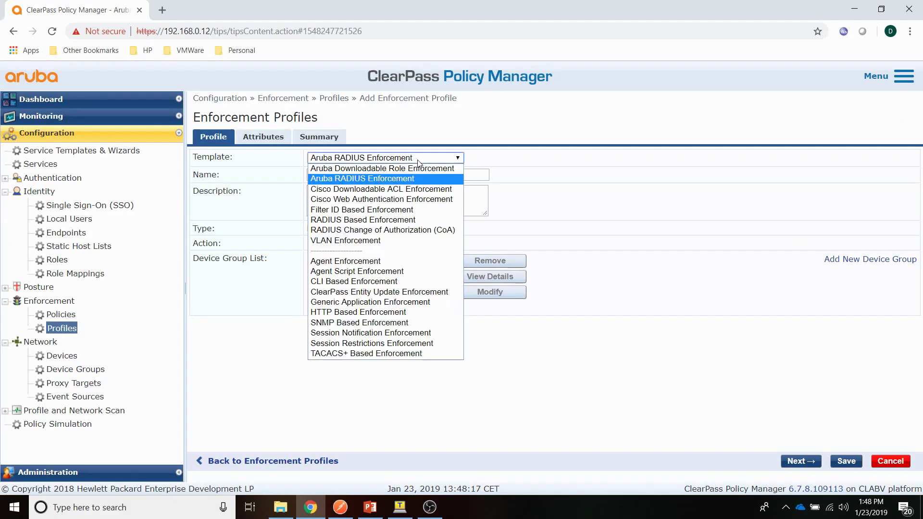
click(379, 353)
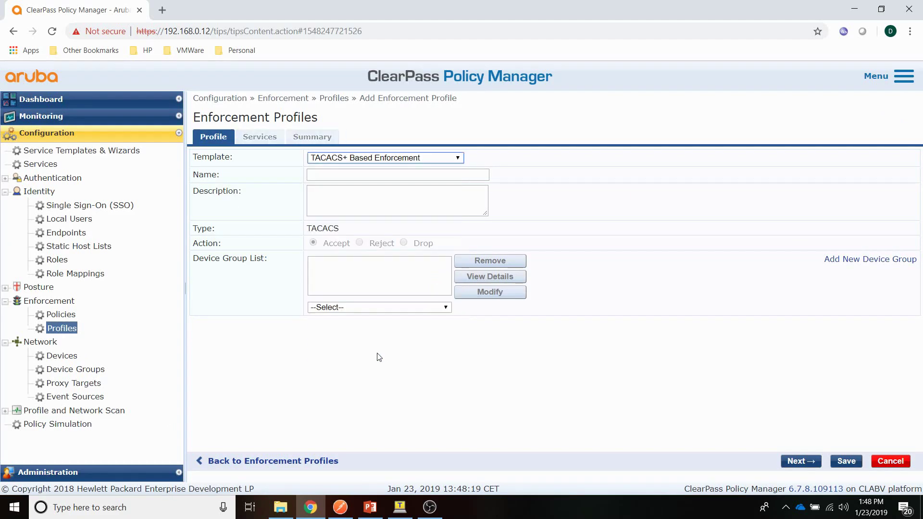
click(328, 176)
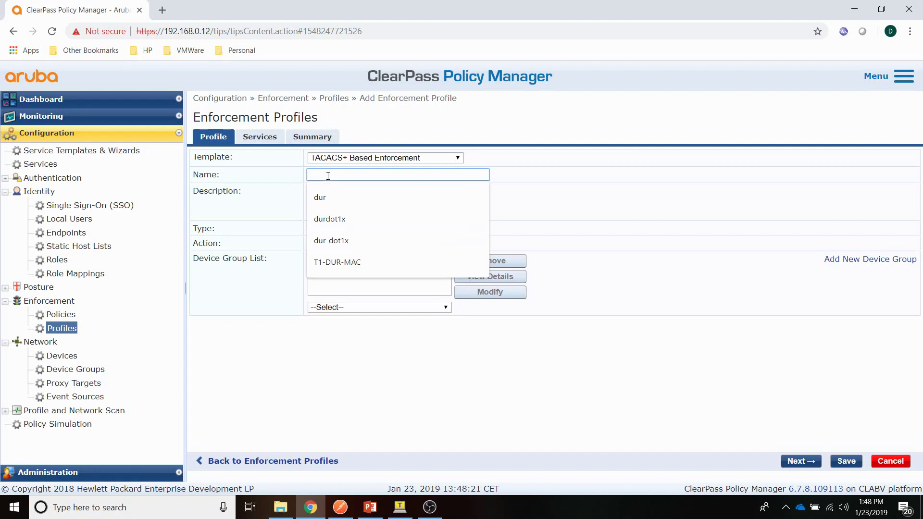
text(REST-Tacacs)
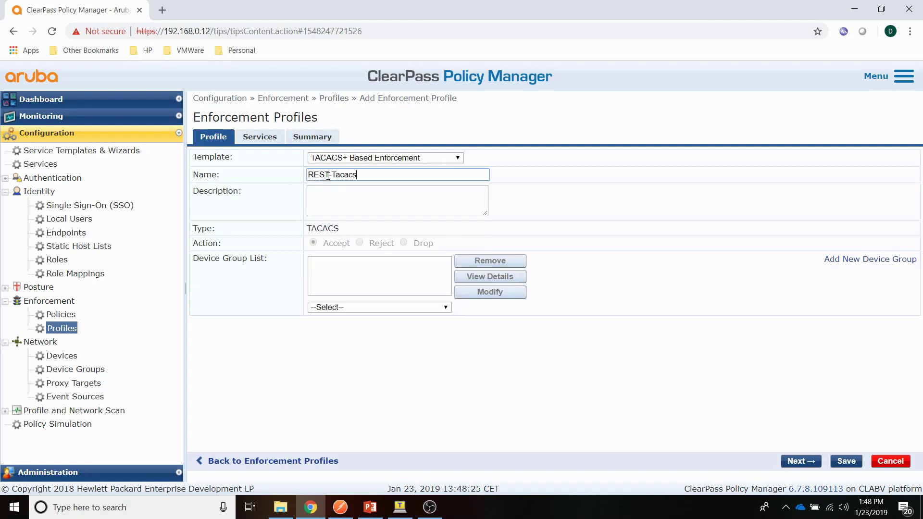
text(-ArubaOSD)
Step: Set the profile's privilege level to 15 and select the Shell service
click(262, 139)
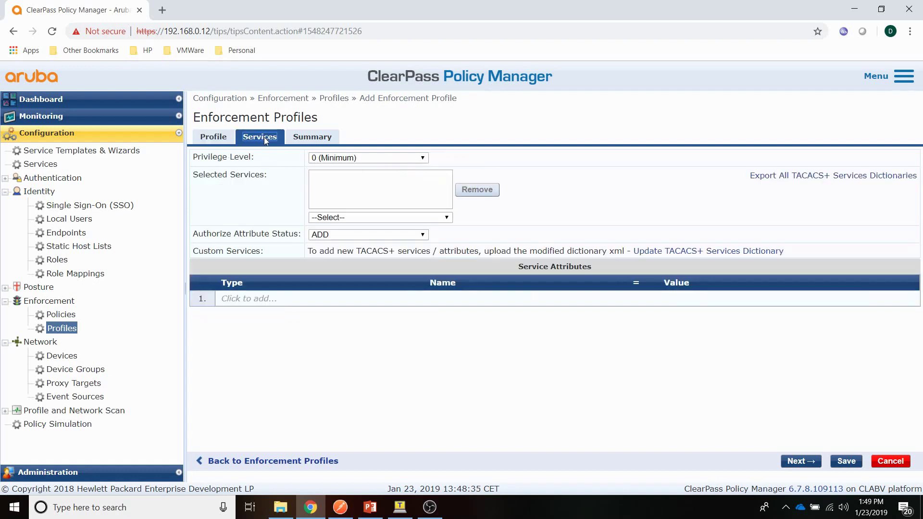
click(368, 158)
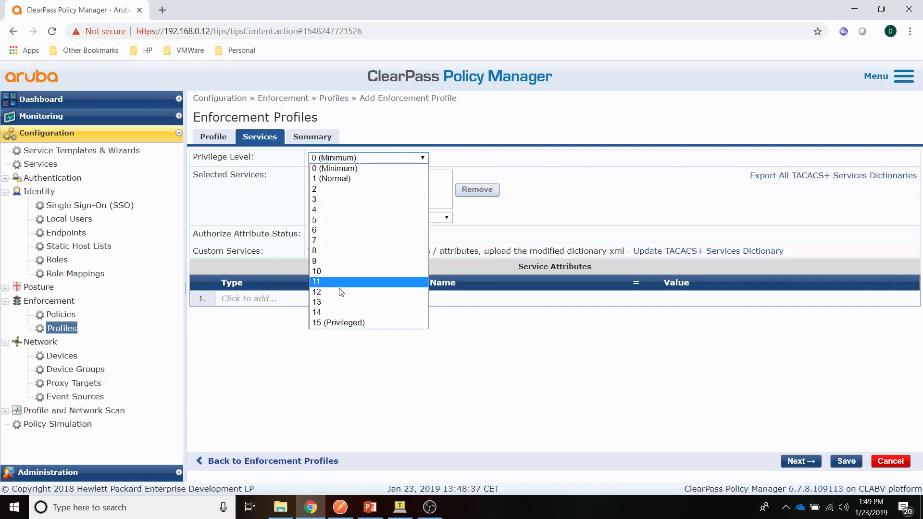
click(348, 324)
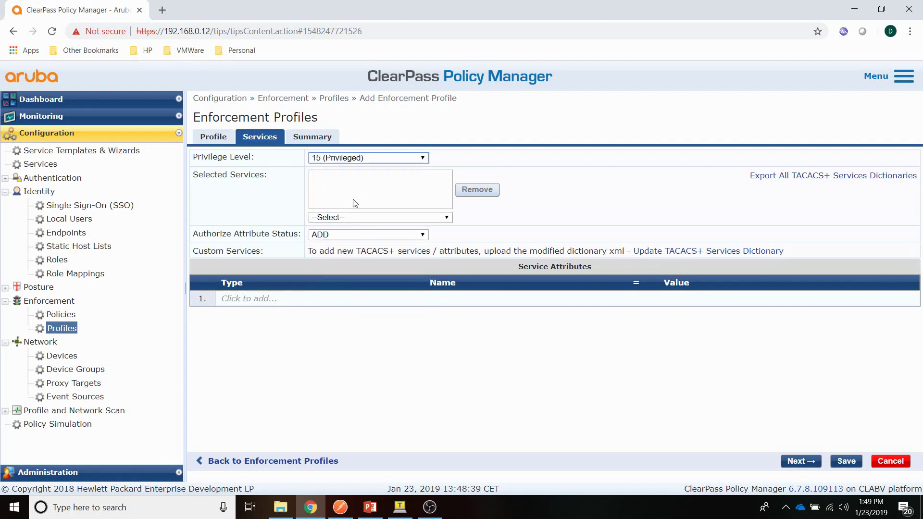
click(345, 219)
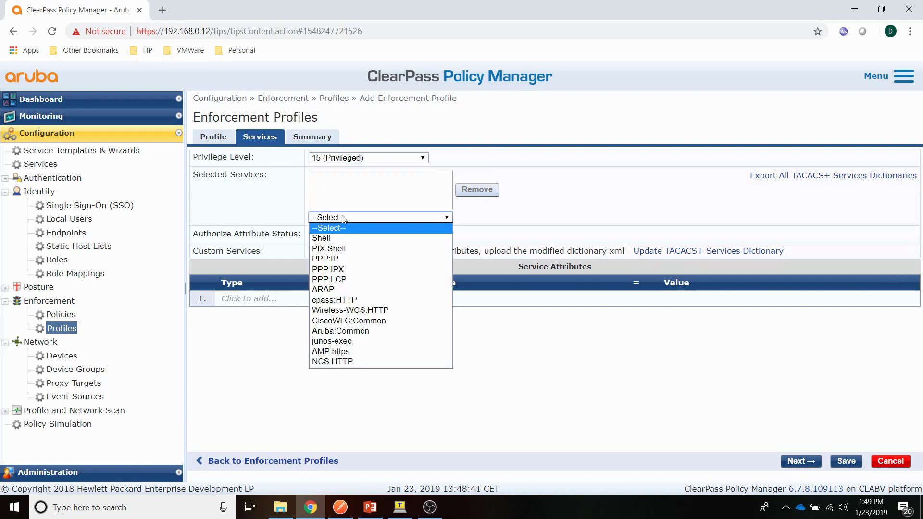
click(327, 235)
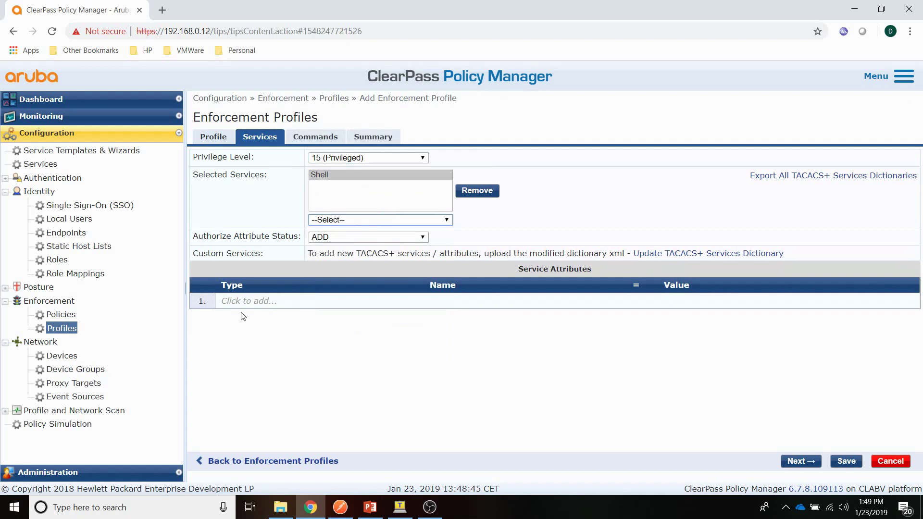
Step: Add the Shell priv-lvl 15 attribute and save the REST-Tacacs-ArubaOS profile
click(252, 303)
click(338, 301)
click(270, 314)
click(545, 301)
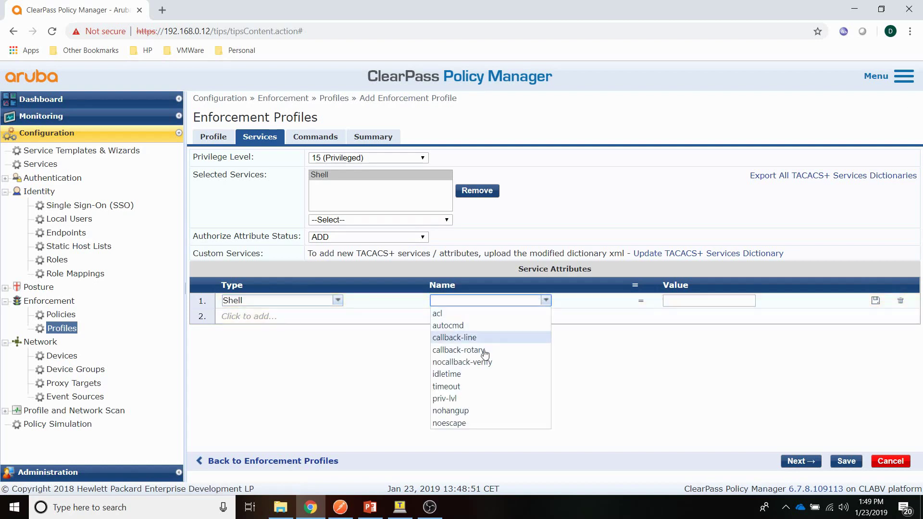
click(470, 399)
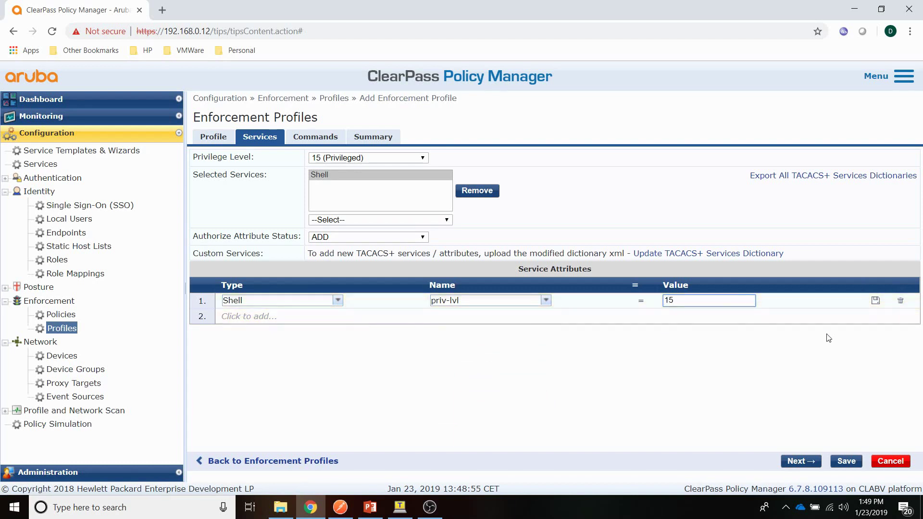
click(876, 301)
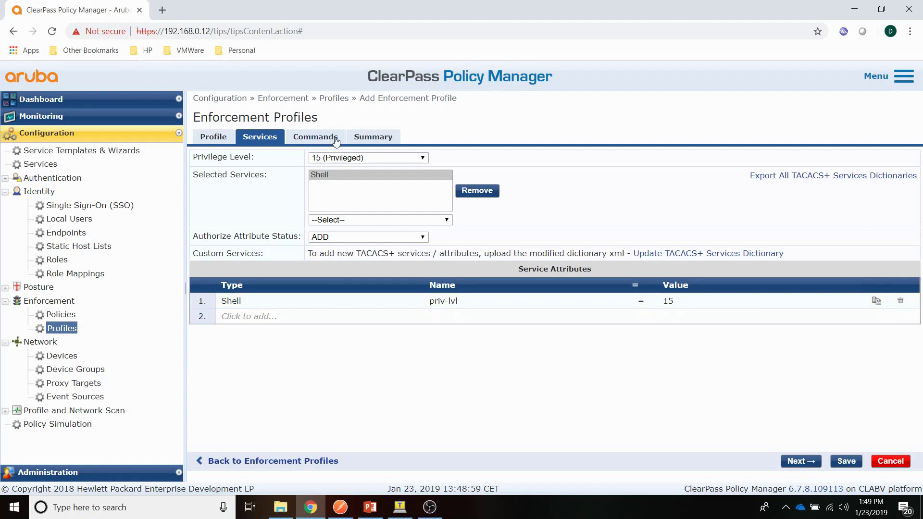
click(317, 138)
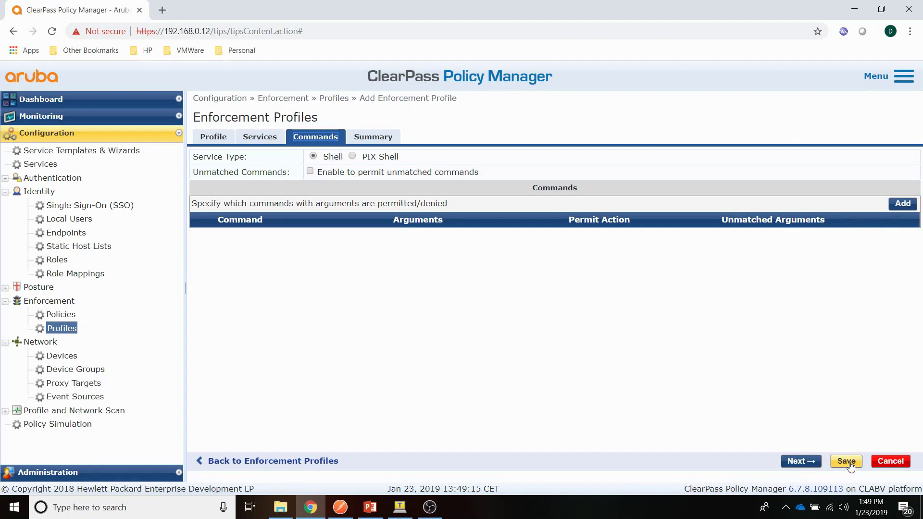
click(849, 462)
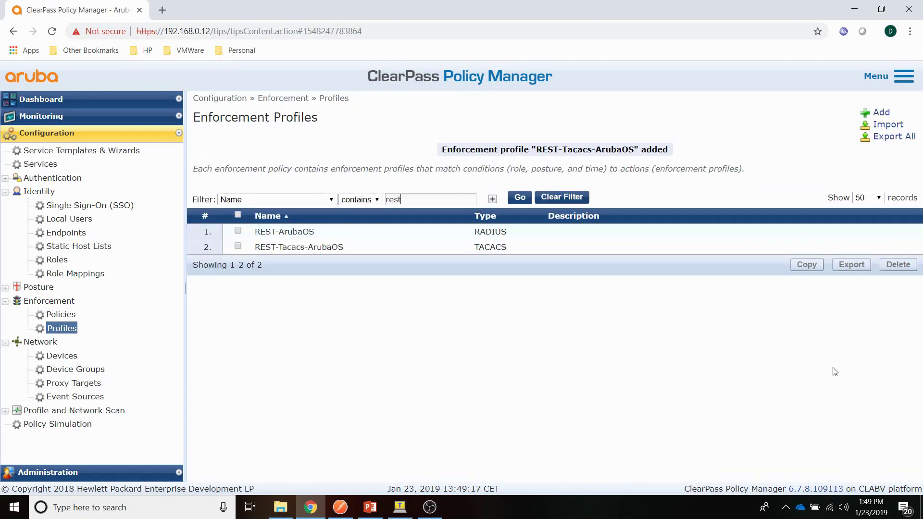
Step: Start a TACACS+ enforcement policy REST-Tacacs-ArubaOS with default profile [TACACS Deny Profile]
click(70, 317)
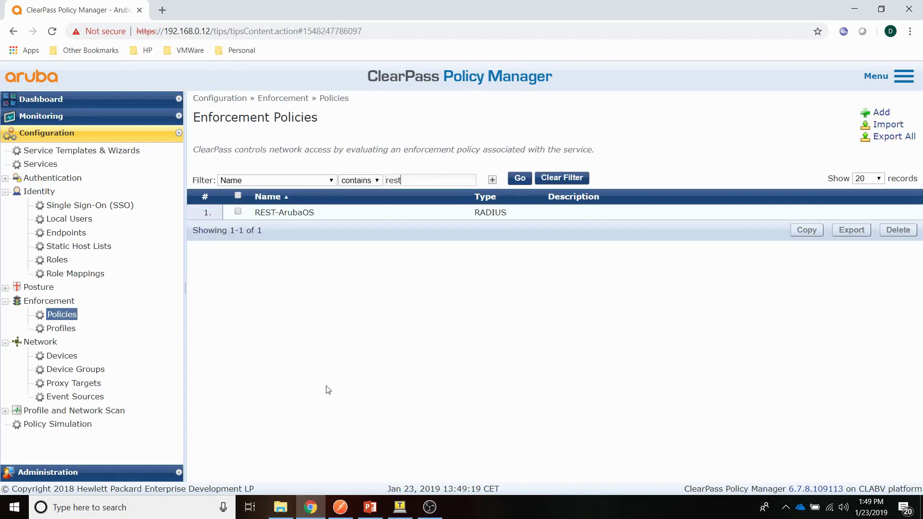
click(881, 115)
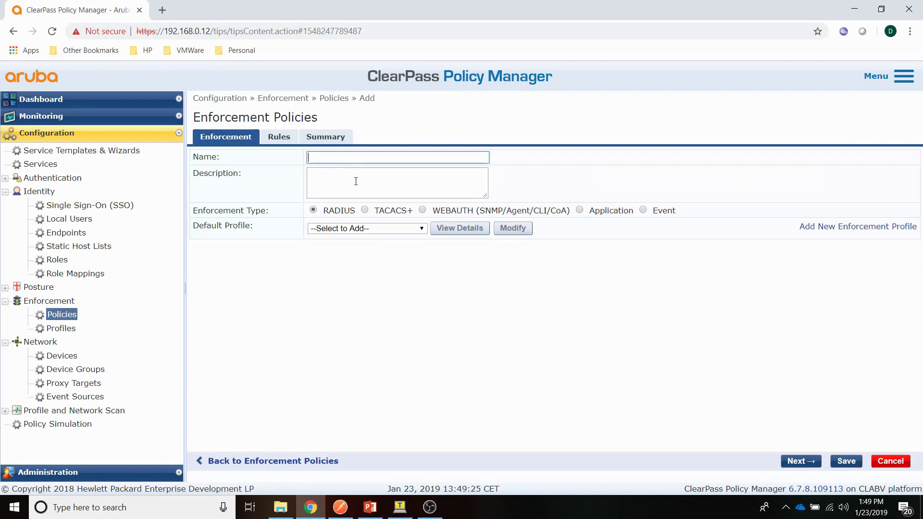
click(365, 210)
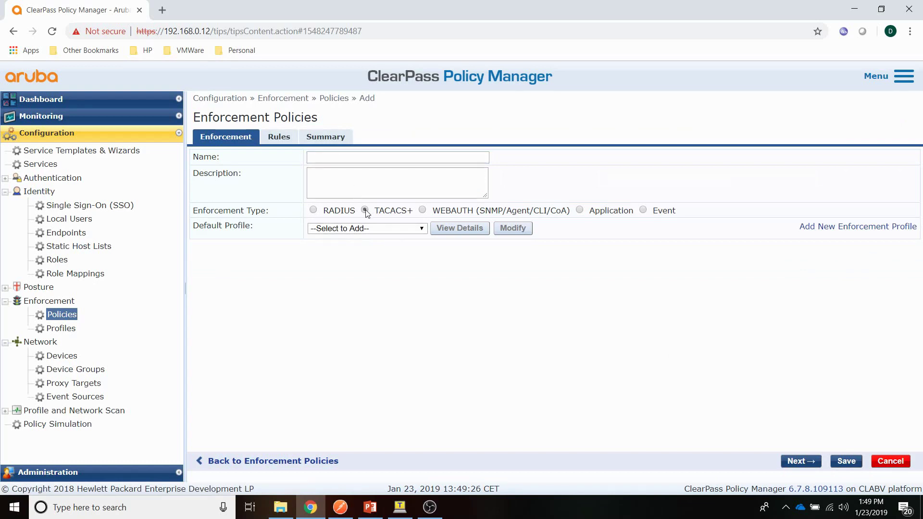
click(337, 229)
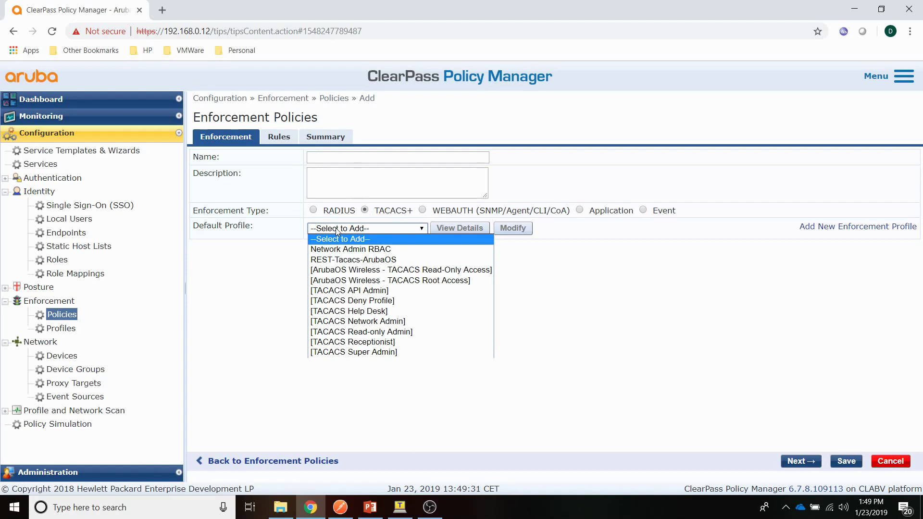
click(345, 301)
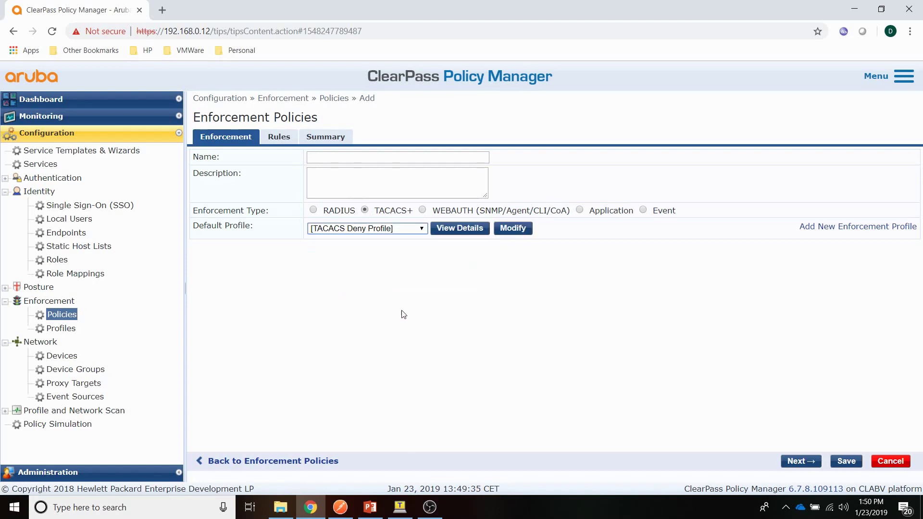
click(327, 158)
text(REST-Tacacs)
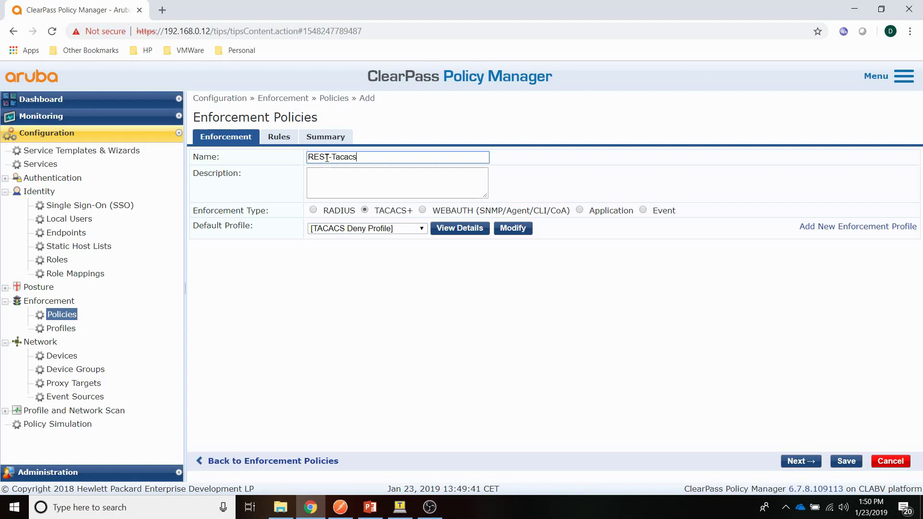
text(-ArubaOS)
Step: Add a rule with condition Tips:Role EQUALS [User Authenticated]
click(276, 141)
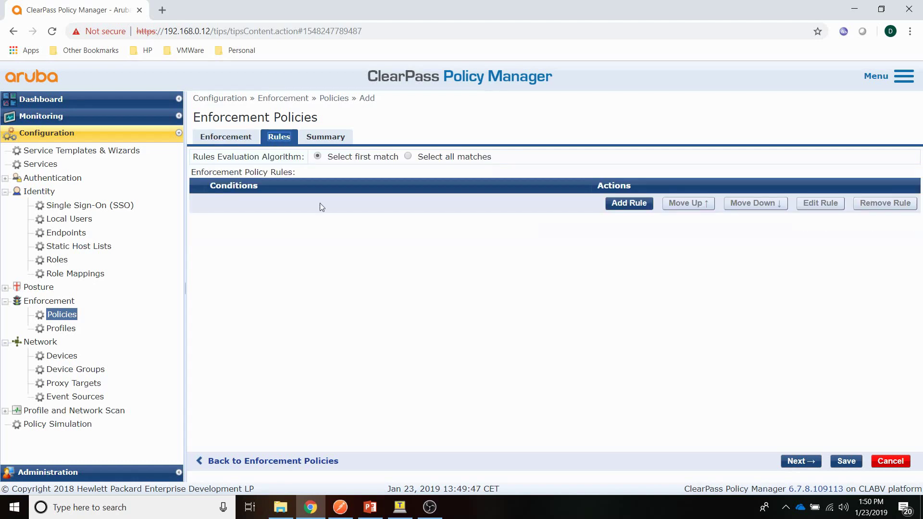
click(639, 202)
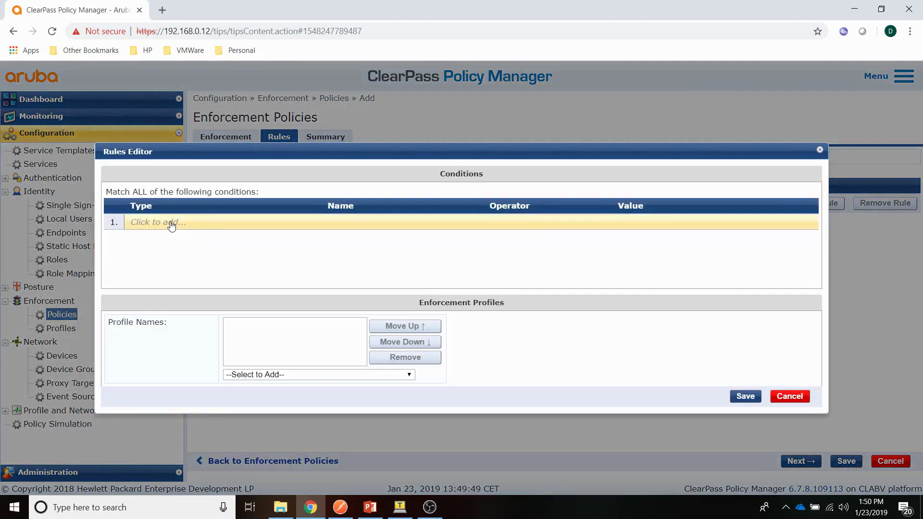
click(171, 222)
click(247, 221)
click(210, 235)
click(445, 223)
click(409, 234)
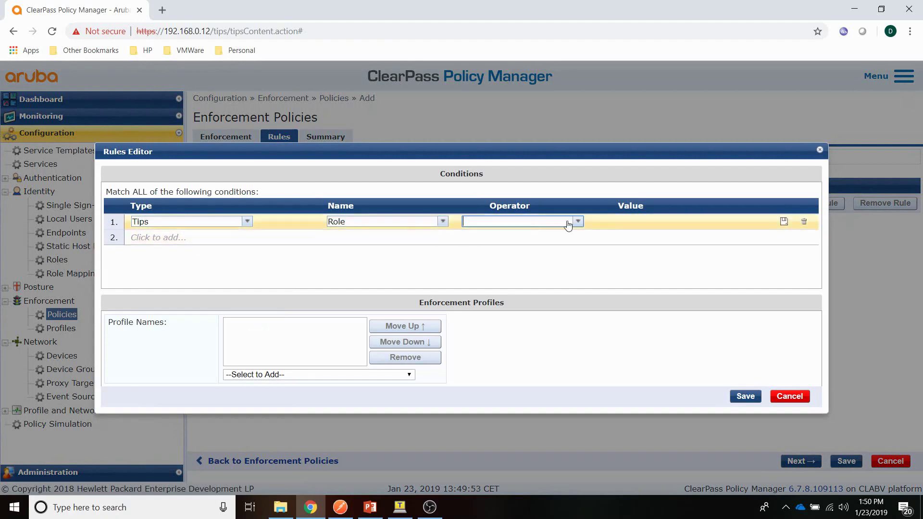
click(575, 222)
click(529, 235)
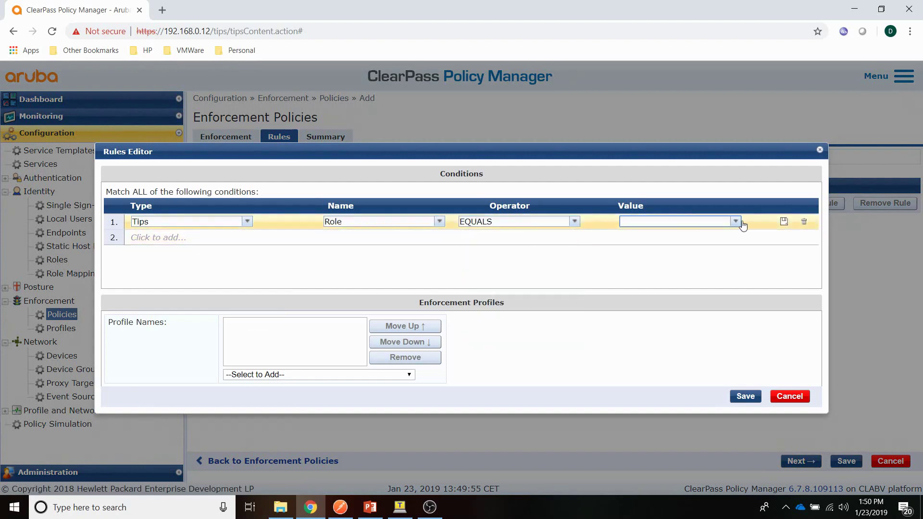
click(735, 221)
click(645, 416)
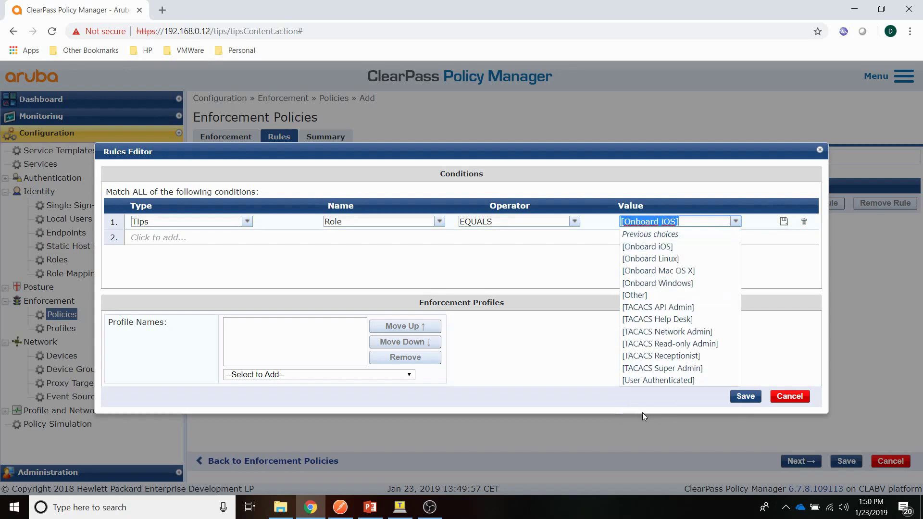
click(639, 381)
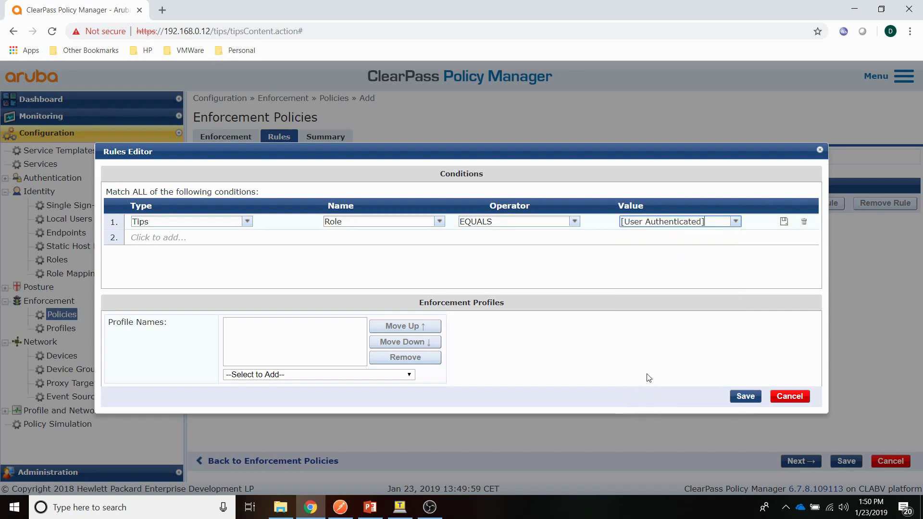
click(784, 221)
Step: Apply the REST-Tacacs-ArubaOS profile in that rule and save the policy
click(380, 375)
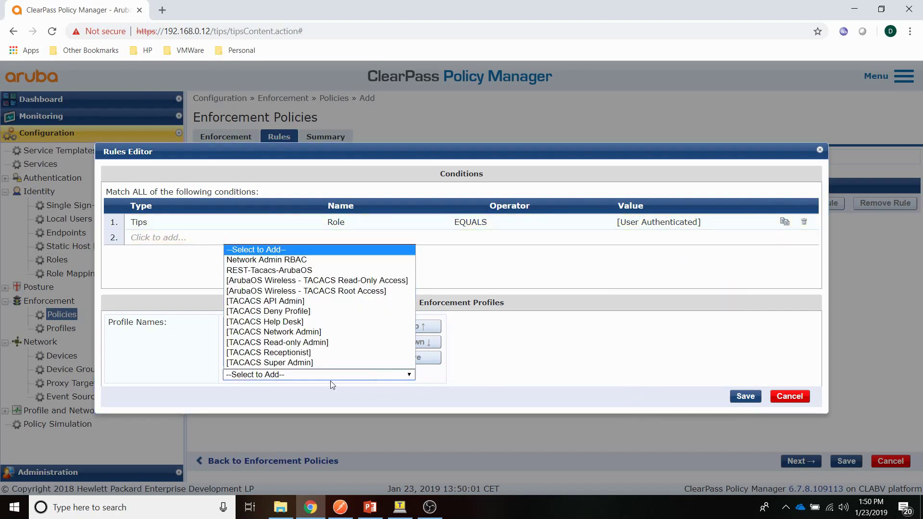
click(270, 271)
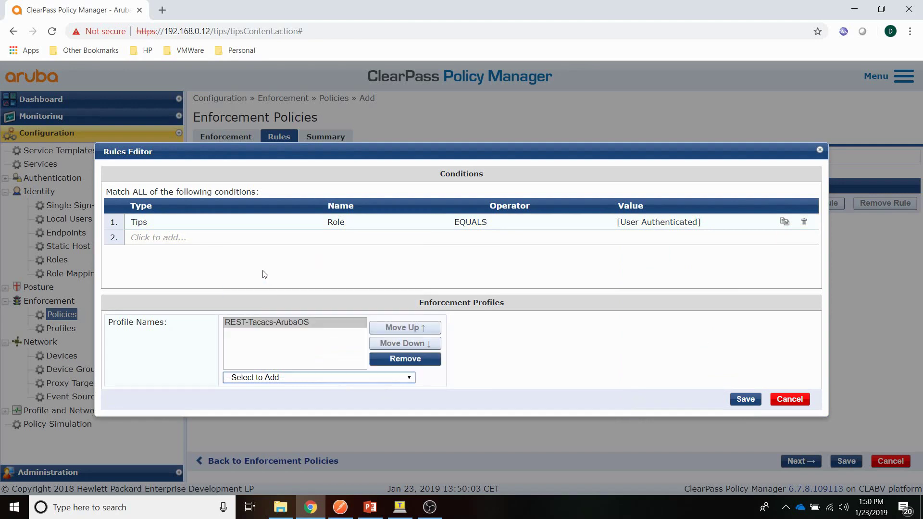
click(745, 400)
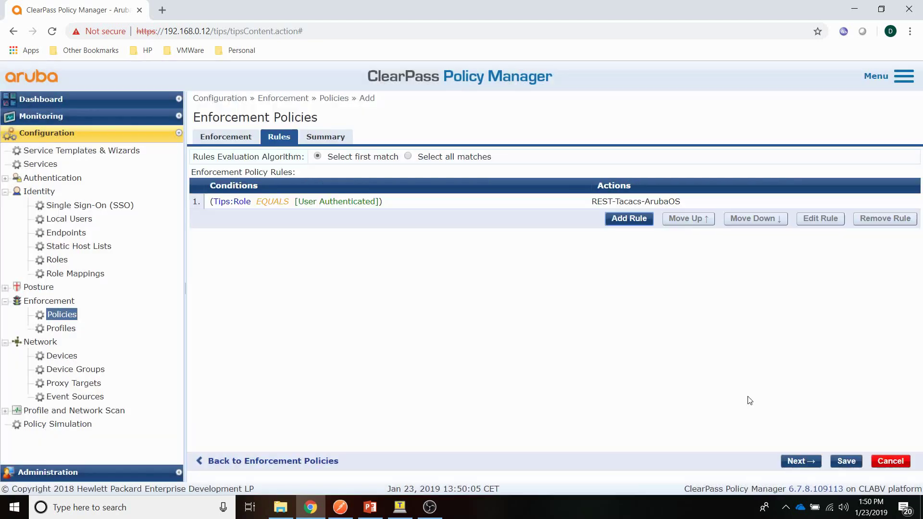
click(845, 461)
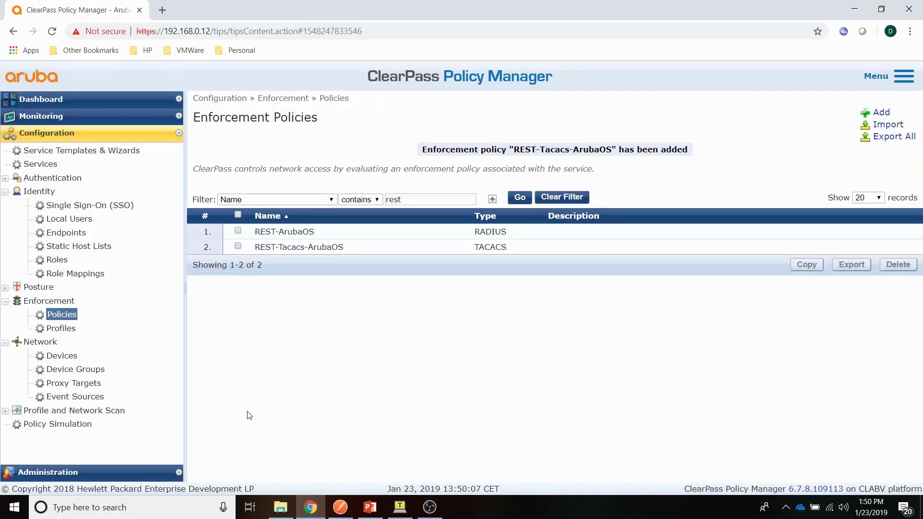
Step: Start a new TACACS+ Enforcement service named REST-Tacacs-ArubaOS
click(36, 167)
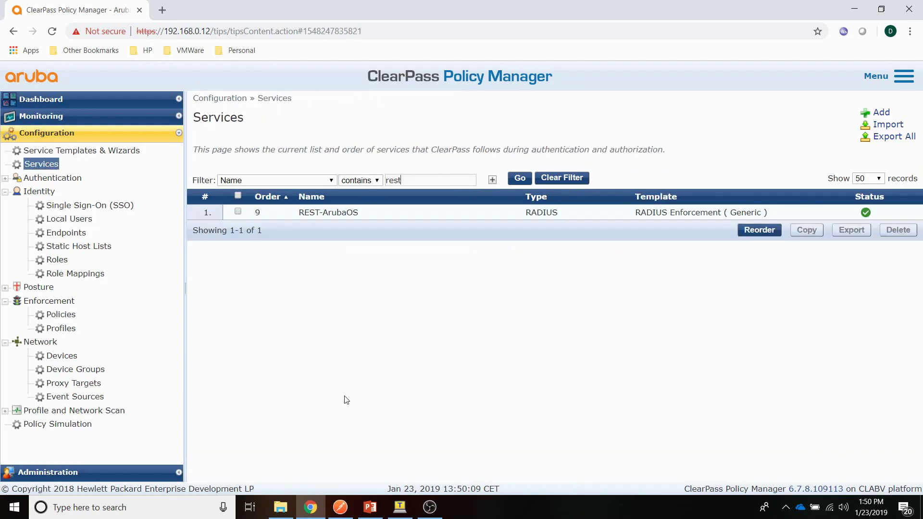
click(883, 114)
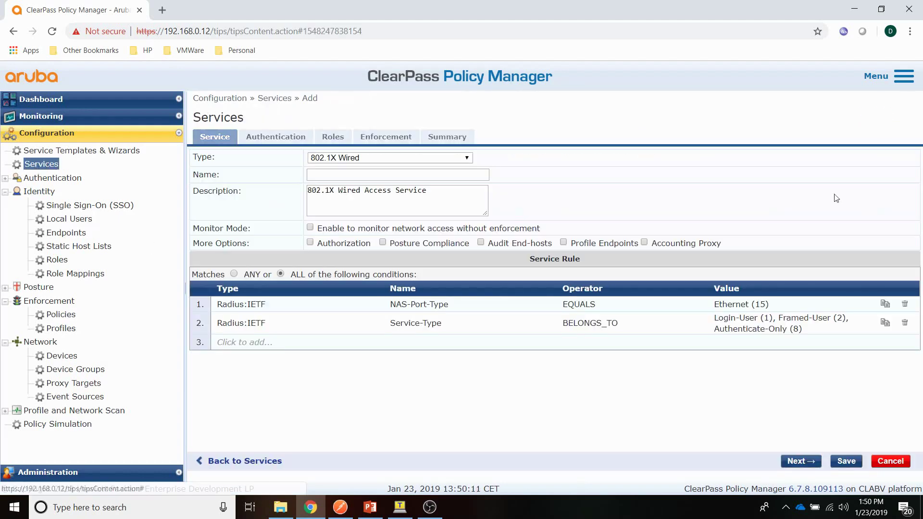
click(457, 161)
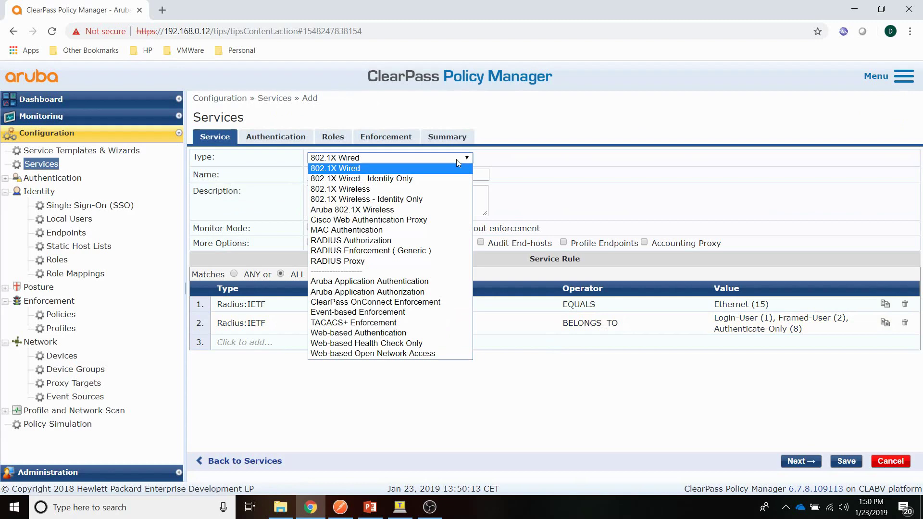
click(387, 326)
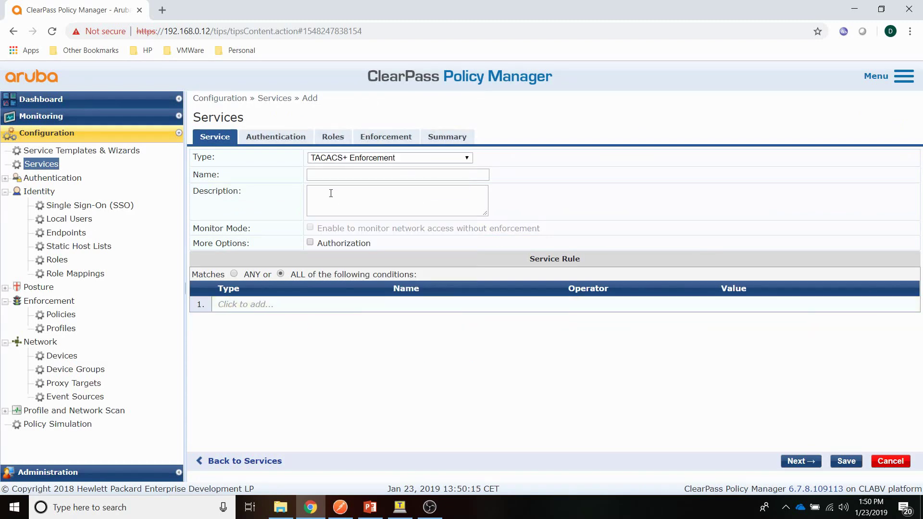
click(323, 176)
text(RE)
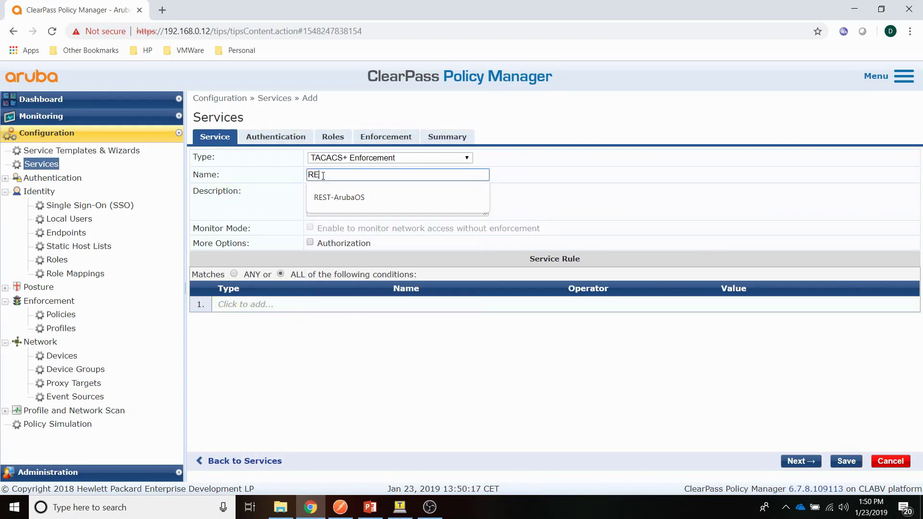
text(ST-Ta)
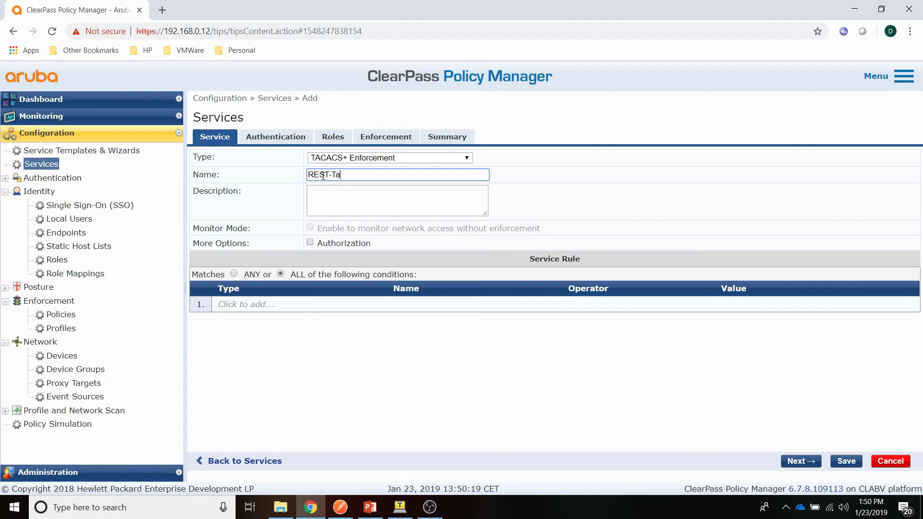
text(cacs-ArubaOS)
Step: Use [Local User Repository] for authentication and the REST-Tacacs-ArubaOS enforcement policy, then save
click(271, 138)
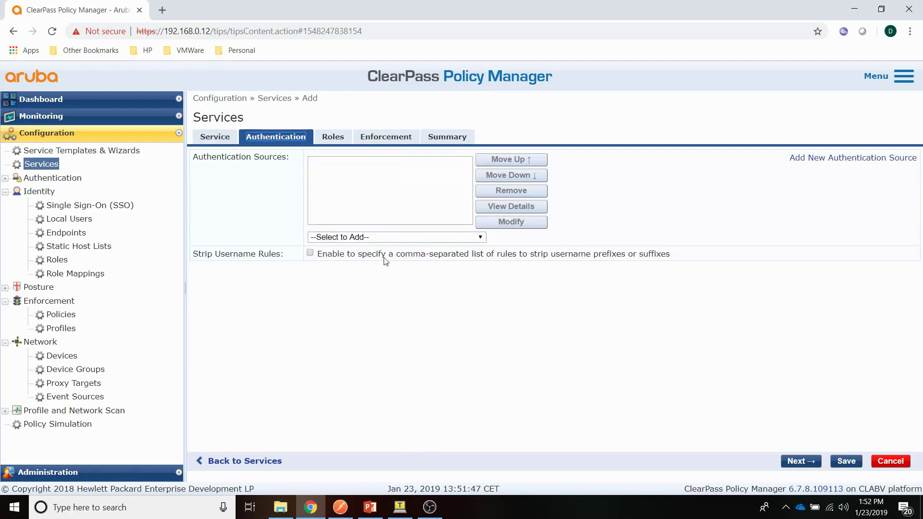
click(371, 237)
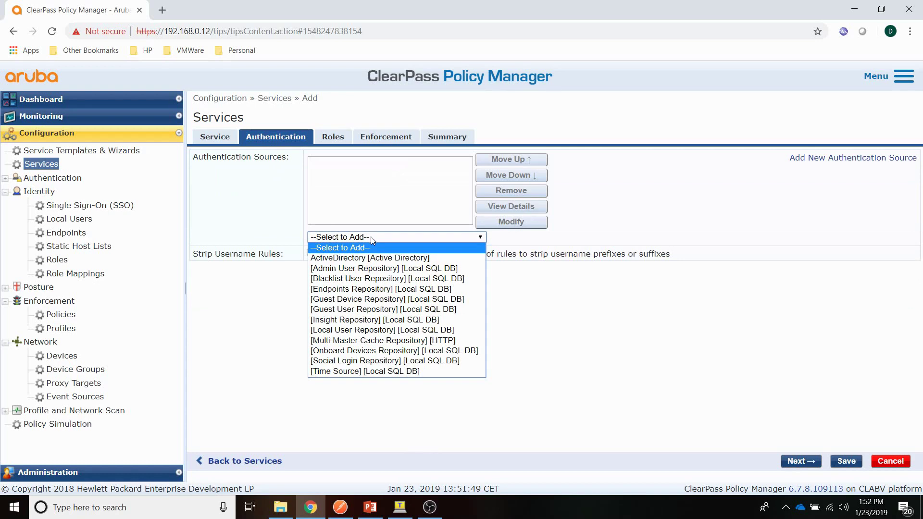
click(364, 331)
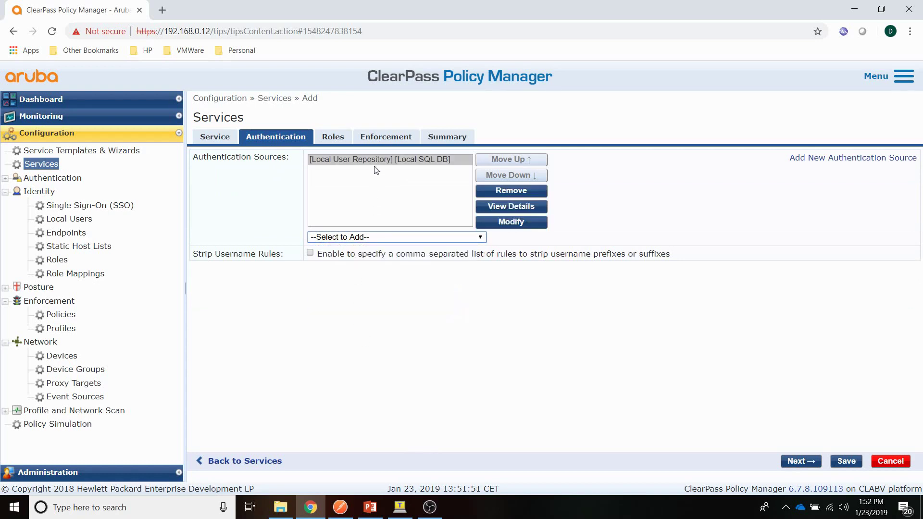
click(383, 138)
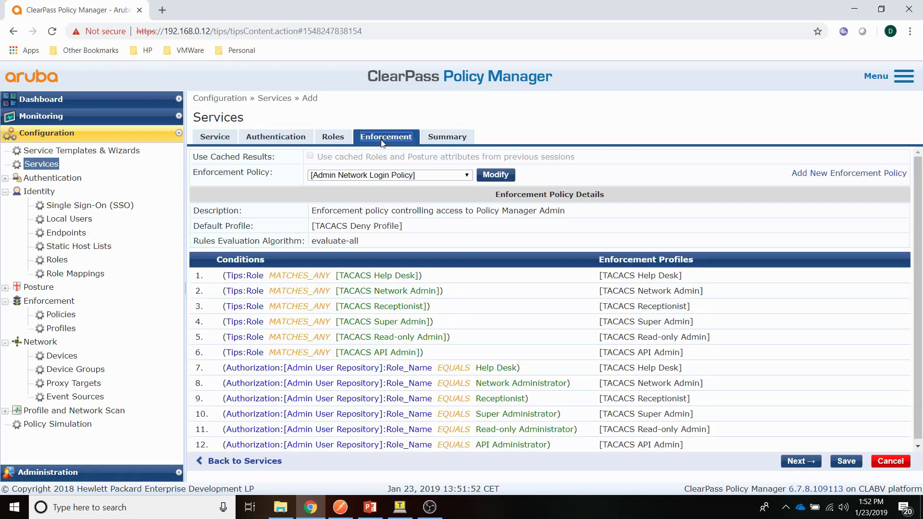
click(394, 176)
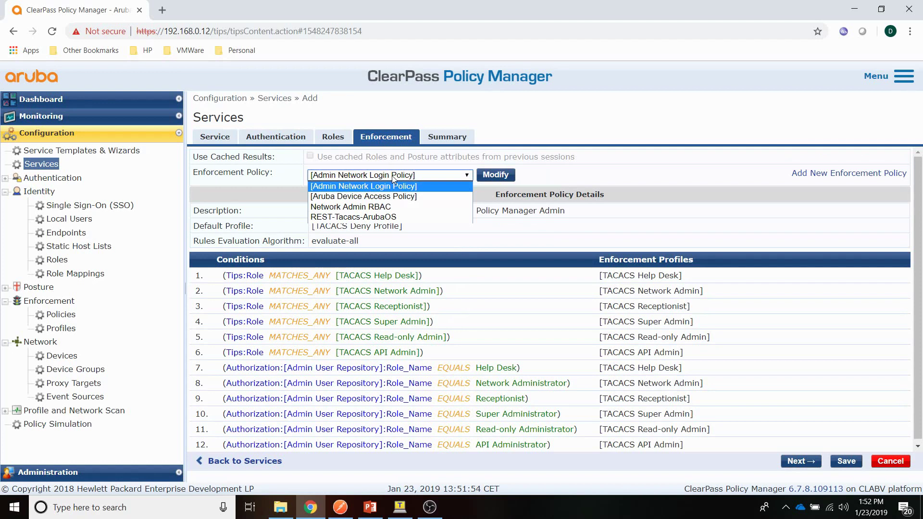
click(379, 218)
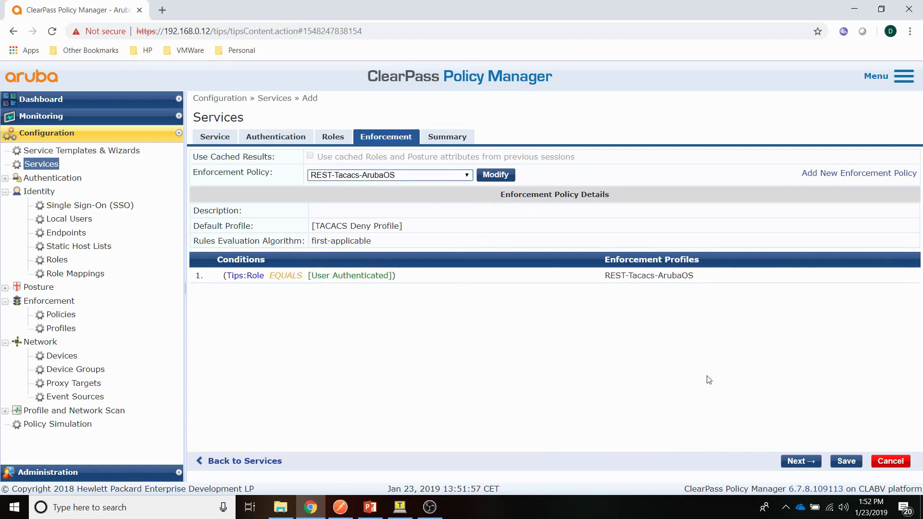
click(847, 463)
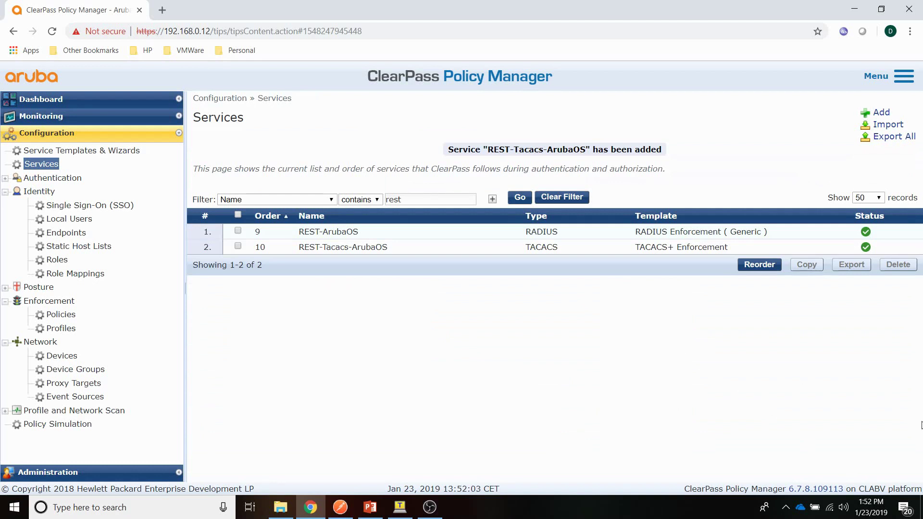
Step: Resend the login-sessions POST with the admin credentials and select the returned session cookie
click(340, 508)
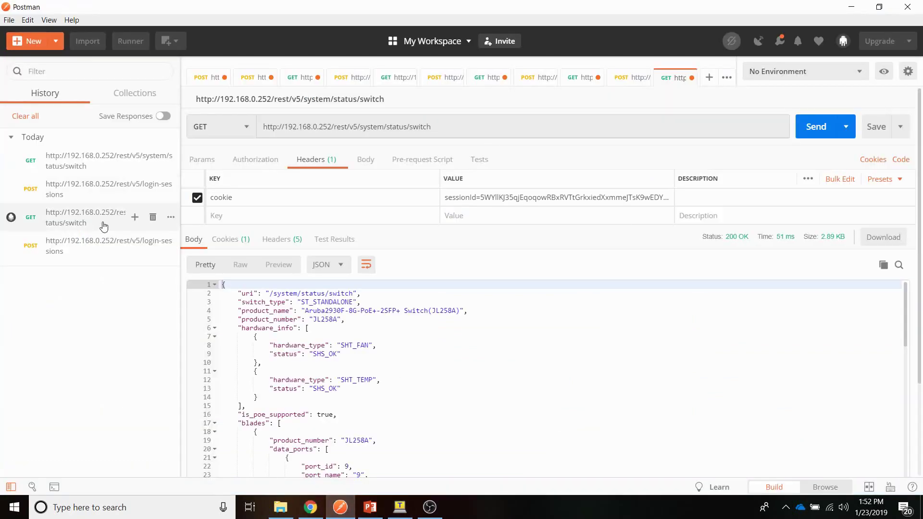
click(89, 194)
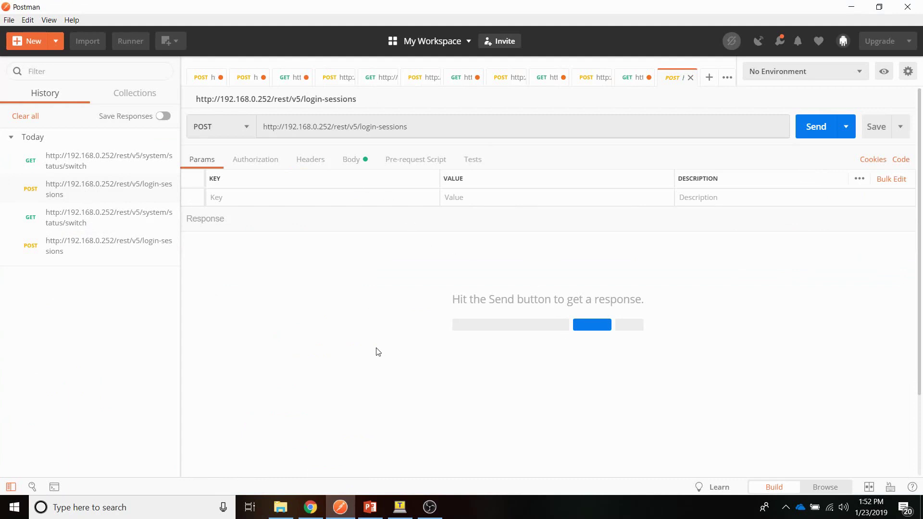
click(350, 164)
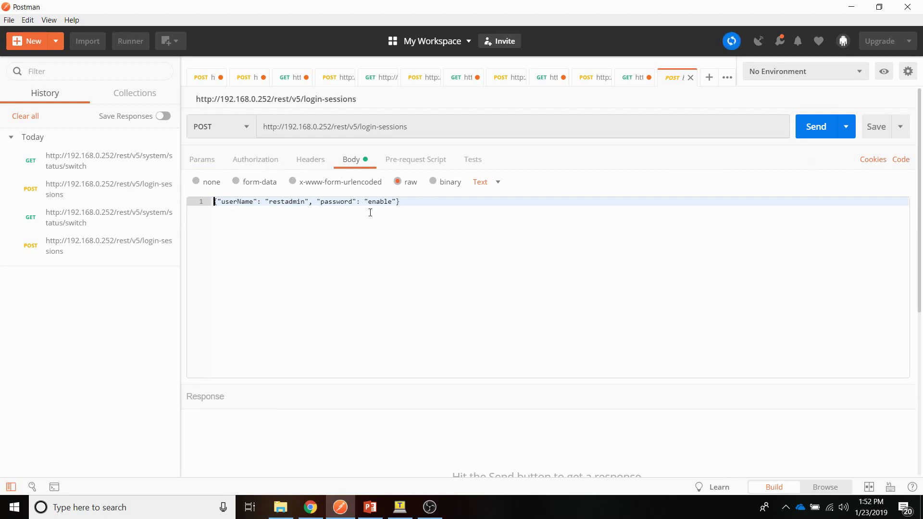
click(812, 135)
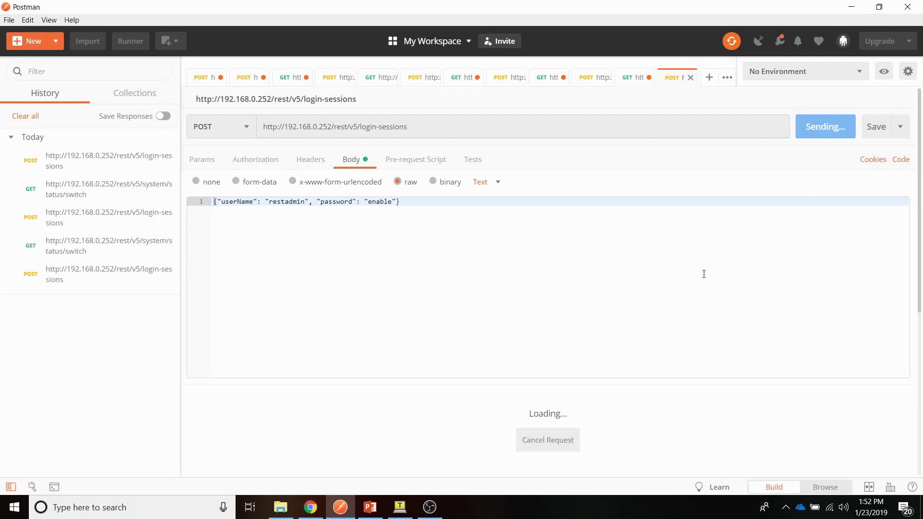
scroll(590, 308, down, 3)
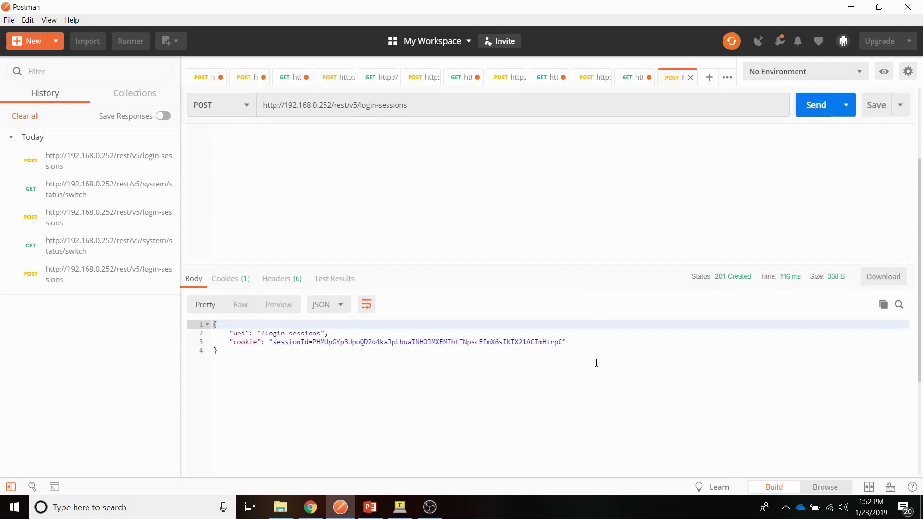
drag(564, 344, 276, 345)
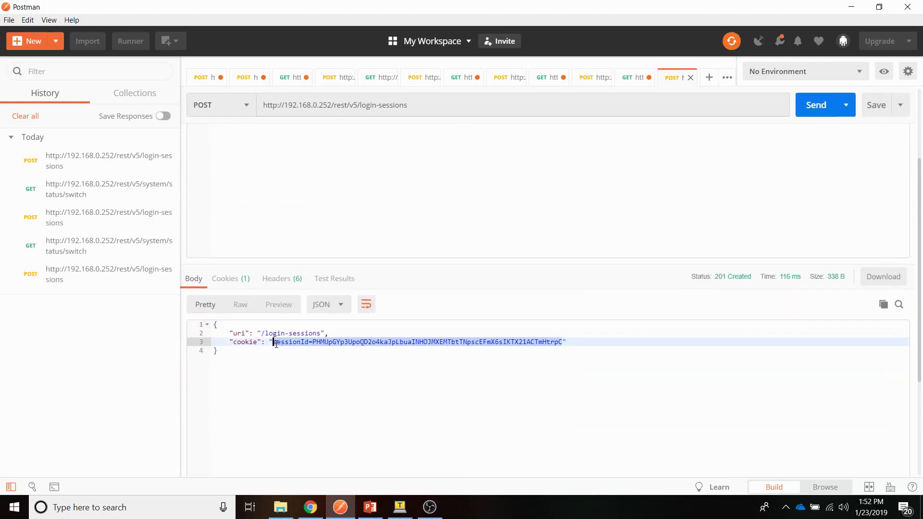
click(310, 507)
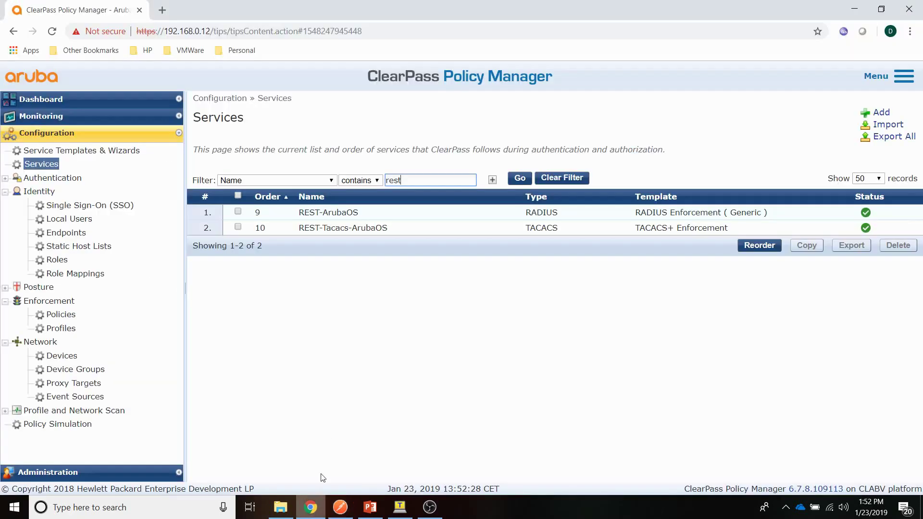
Step: In Access Tracker, confirm the newest TACACS request was accepted by REST-Tacacs-ArubaOS at 13:52:22
click(46, 117)
click(66, 149)
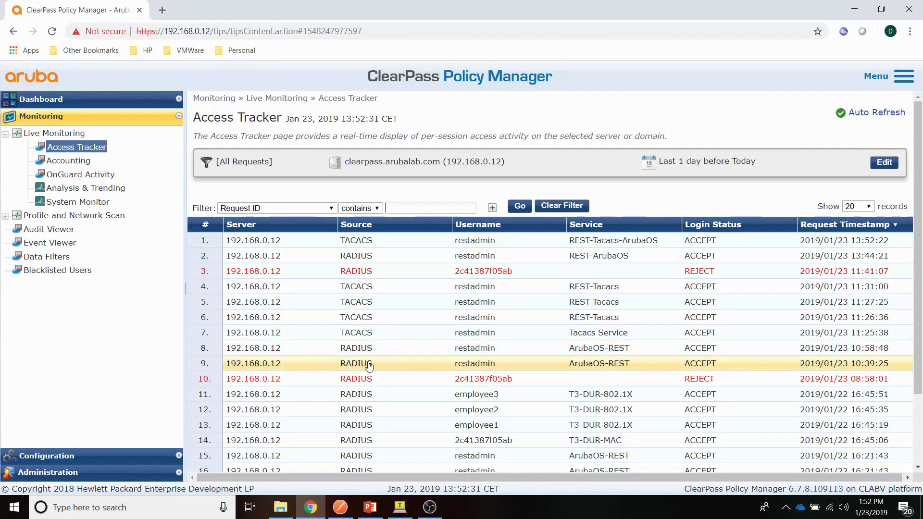
click(265, 243)
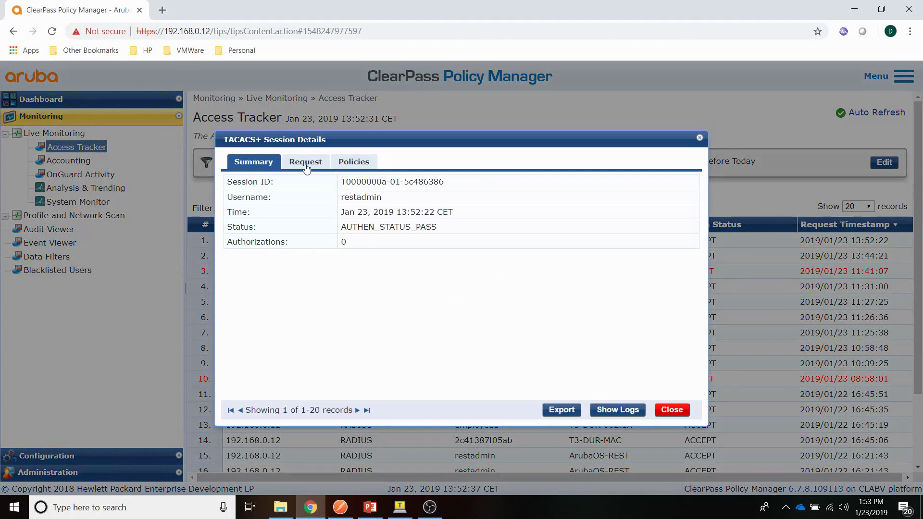
click(303, 161)
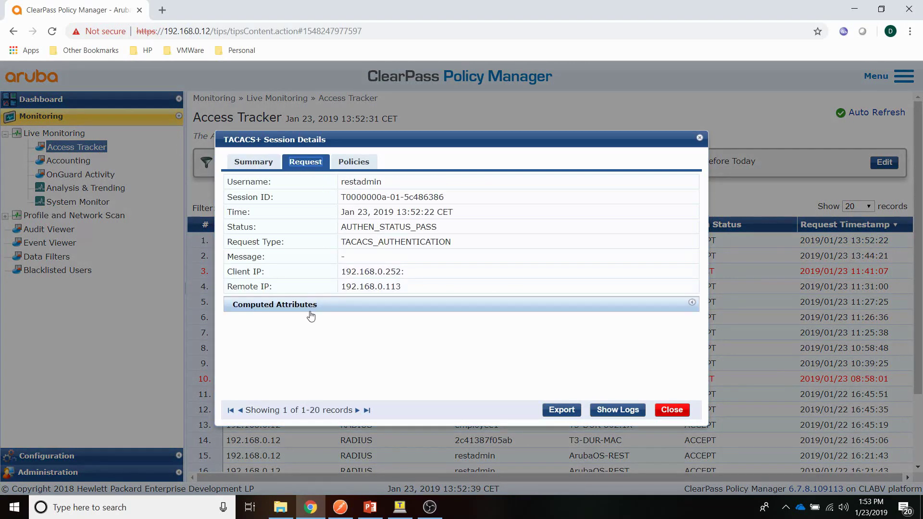
click(354, 162)
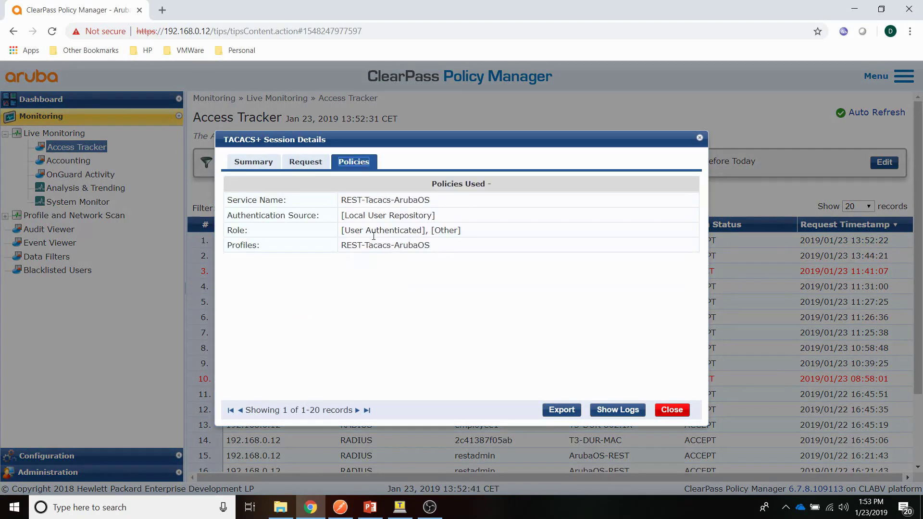
click(672, 410)
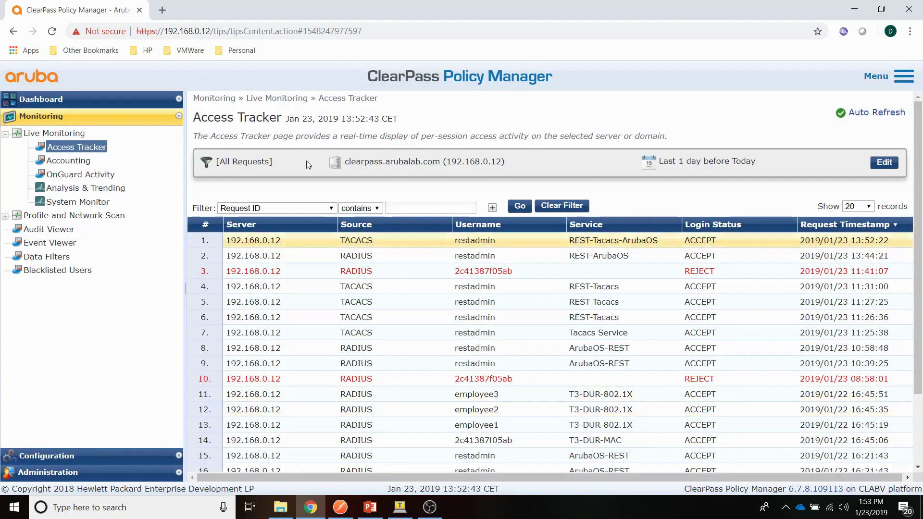
Step: Copy the new session cookie value from the Postman login response
click(340, 507)
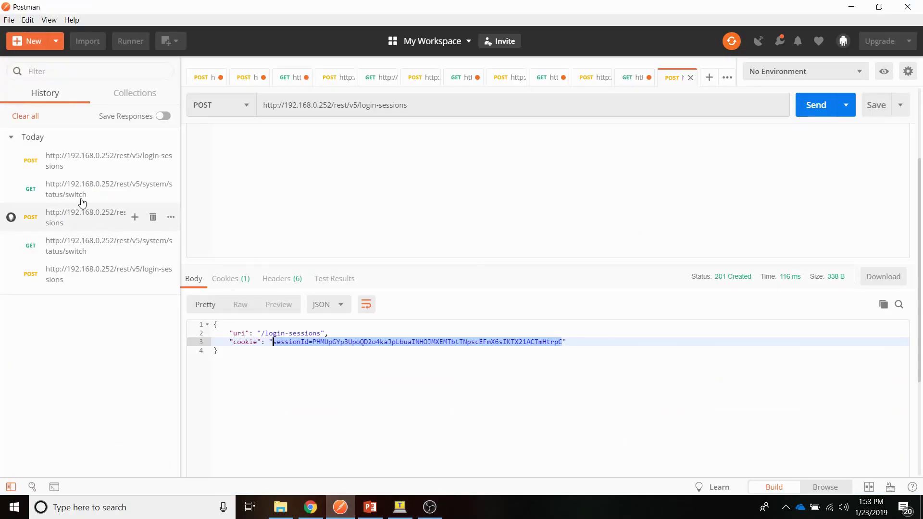
right_click(379, 340)
click(404, 399)
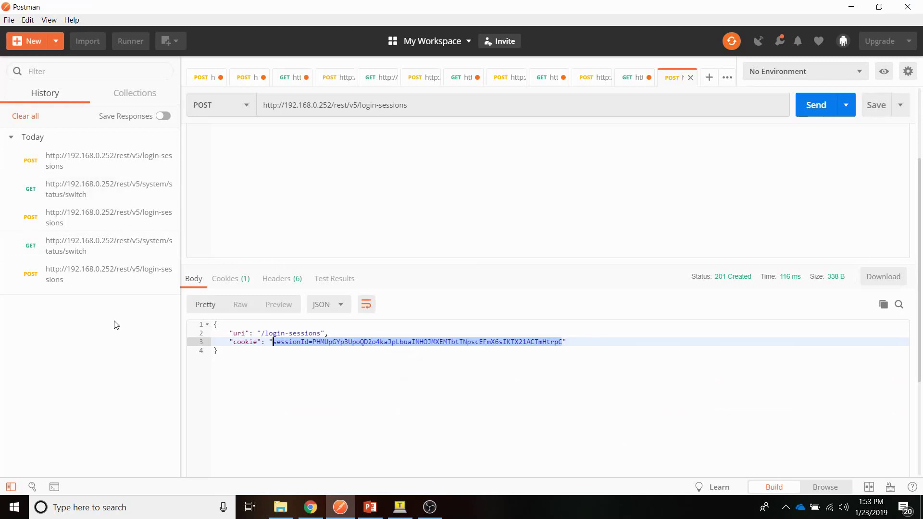
Step: Replace the cookie header in the GET system/status/switch request and send it, getting 200 OK
click(121, 189)
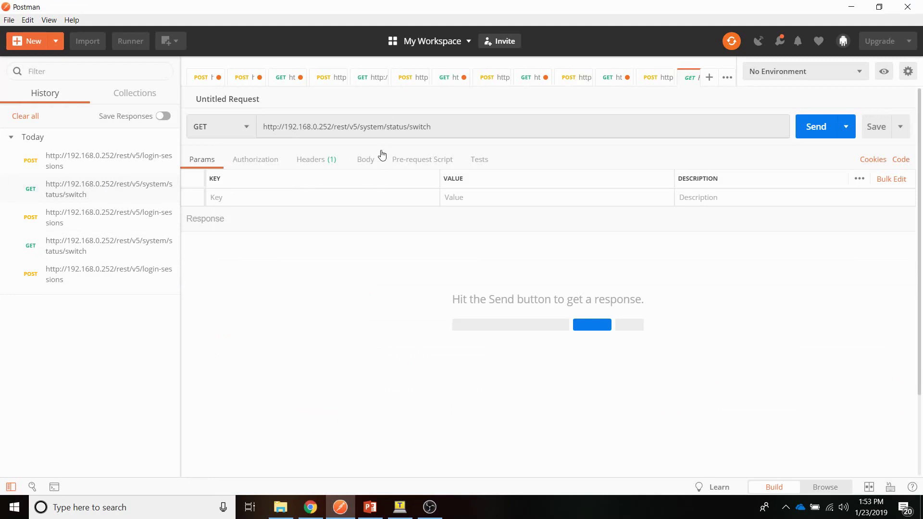
click(329, 161)
click(483, 198)
key(ctrl+a)
key(ctrl+v)
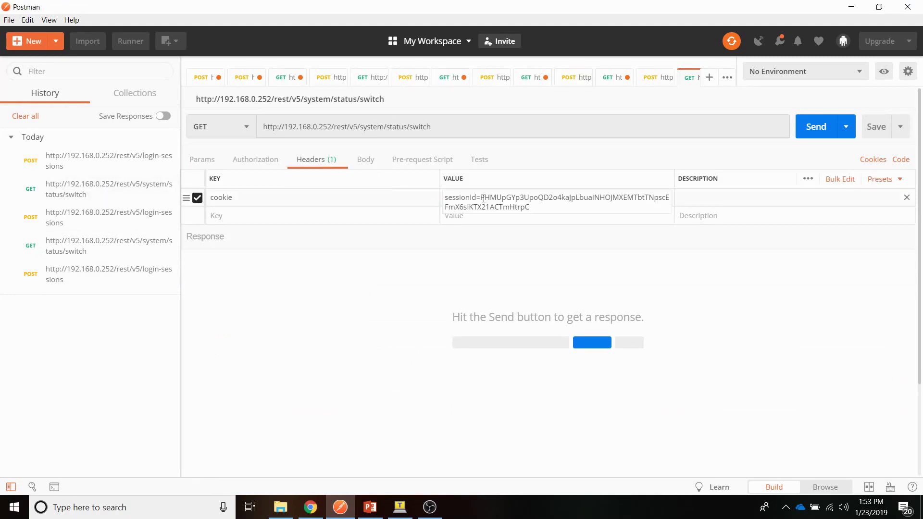
click(816, 133)
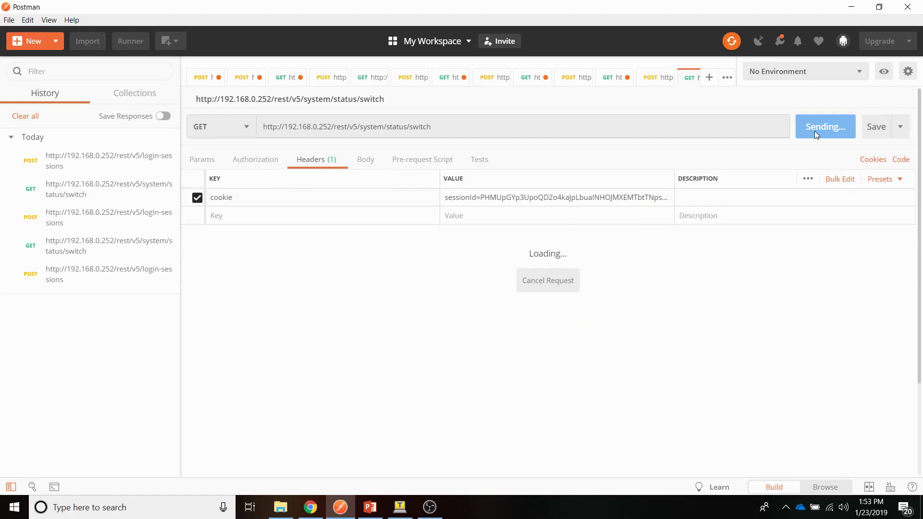
scroll(281, 416, down, 6)
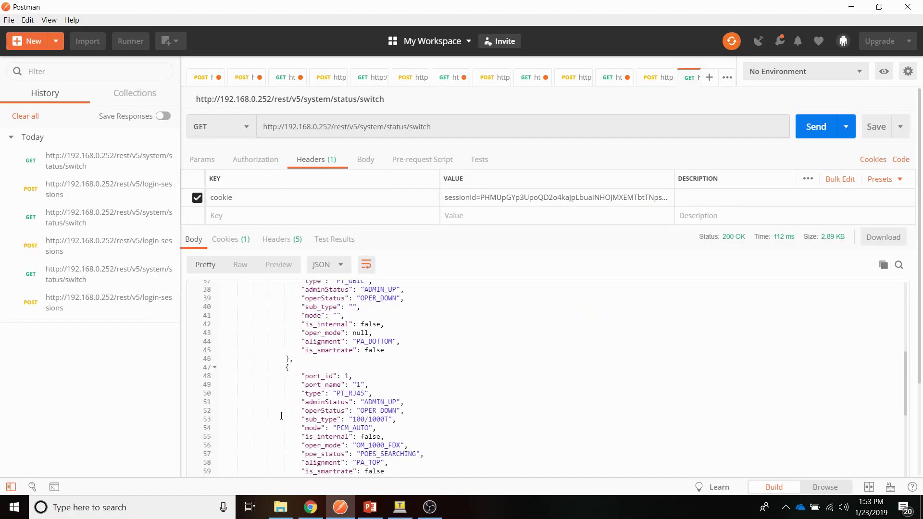
scroll(281, 415, up, 6)
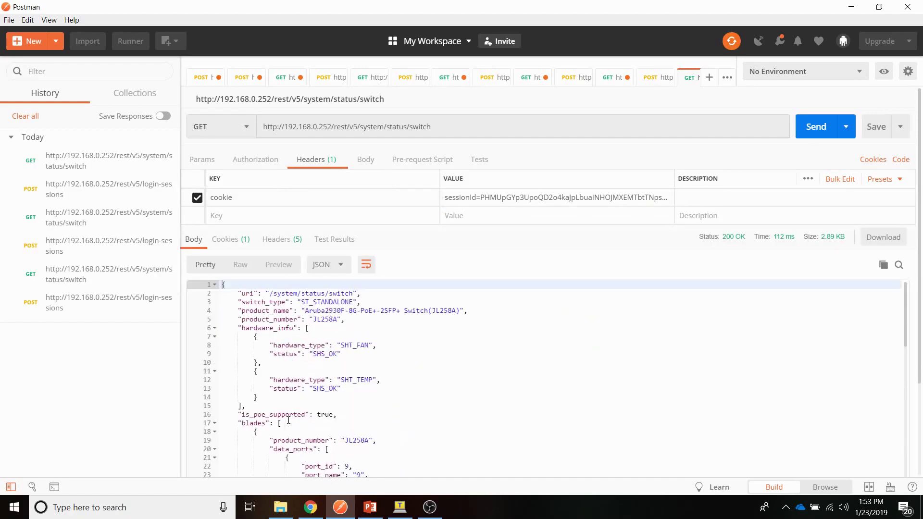